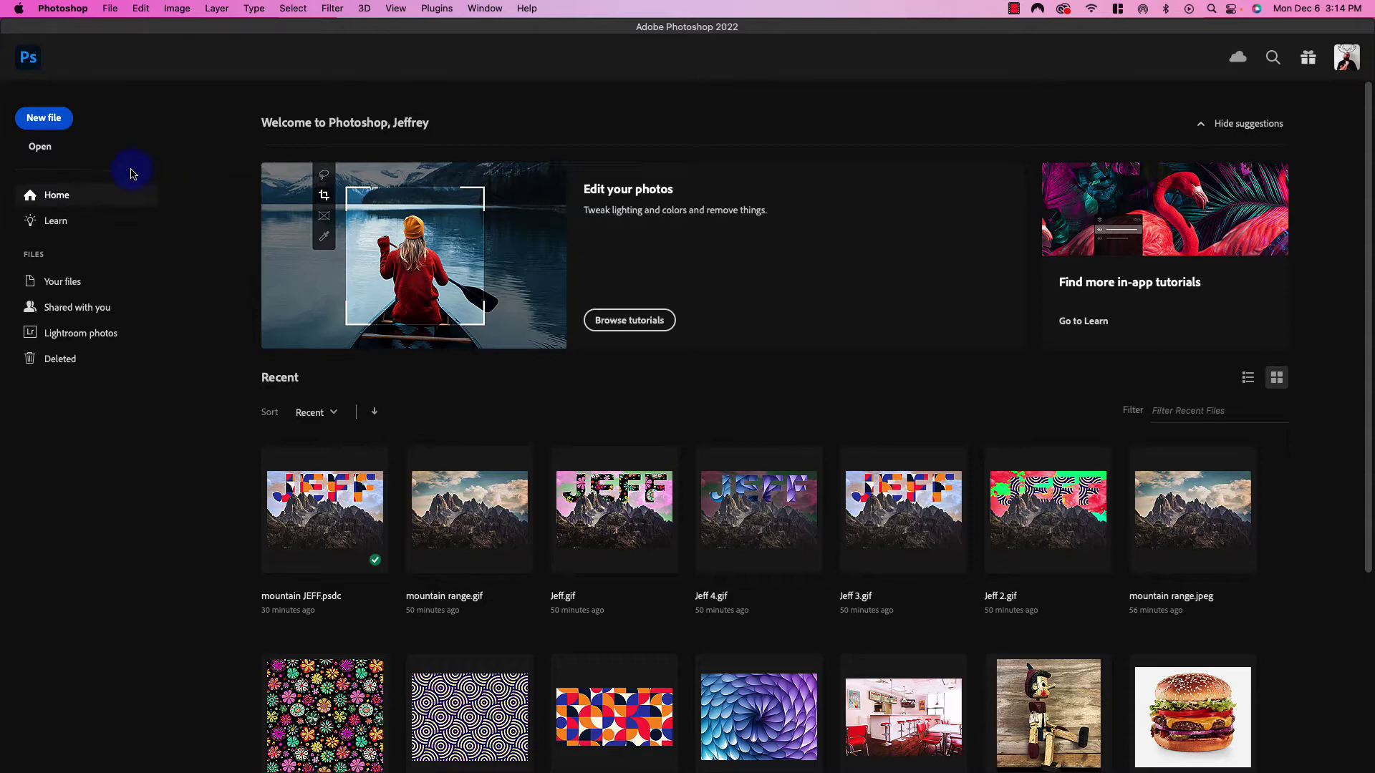
Create a new 6 x 4 inch landscape document at 150 pixels/inch with RGB color and a transparent background.
click(51, 125)
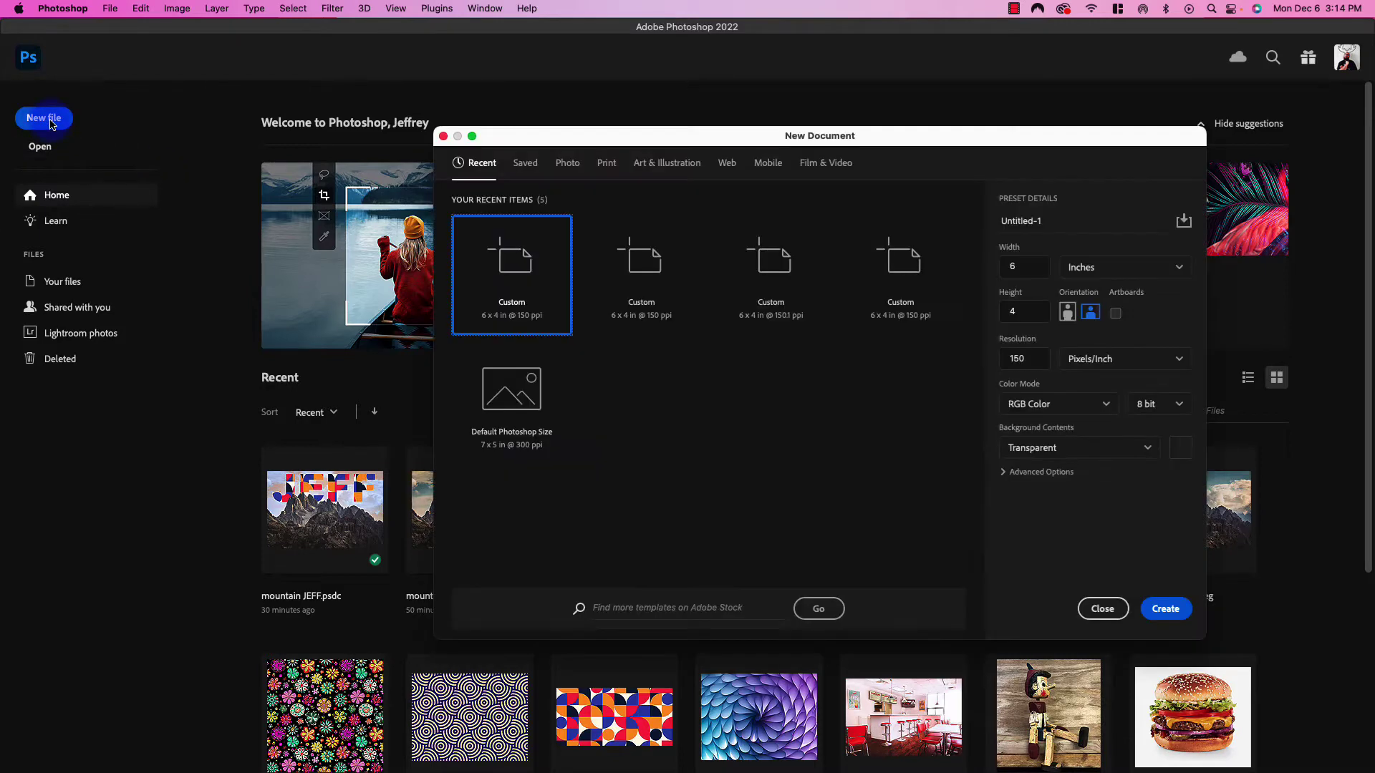
drag(979, 144, 658, 125)
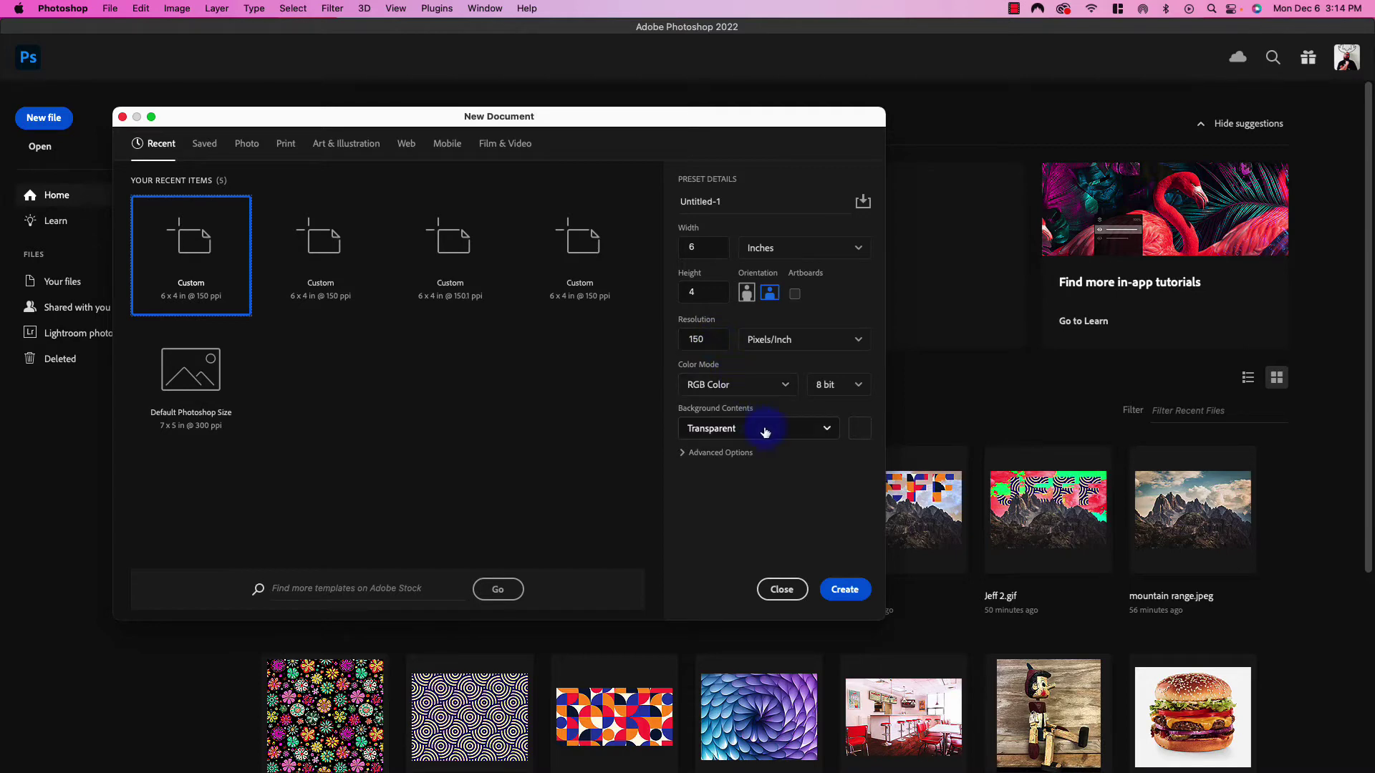
click(845, 590)
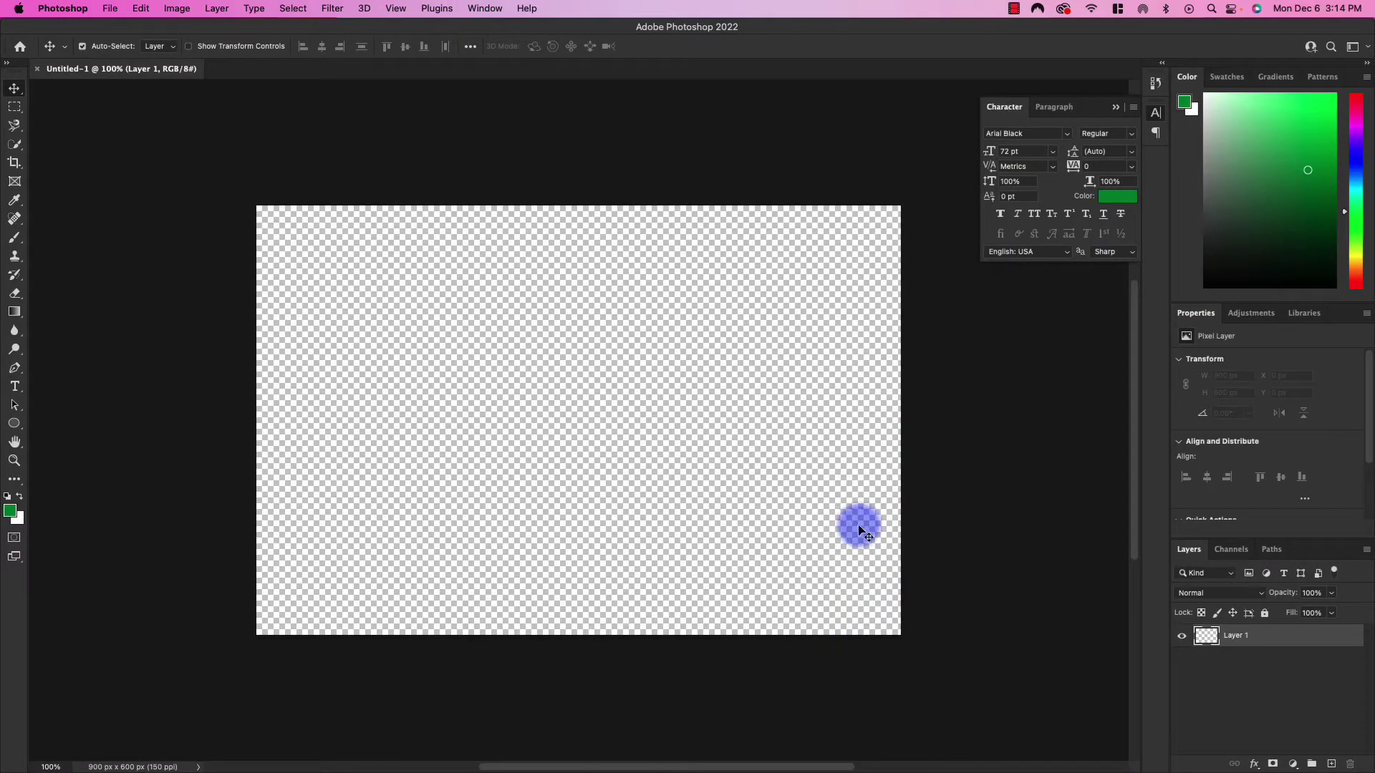
Open the mountain range image and pattern 3.jpeg together from the 01 - LESSON FOLDER in the computer's Documents.
click(109, 8)
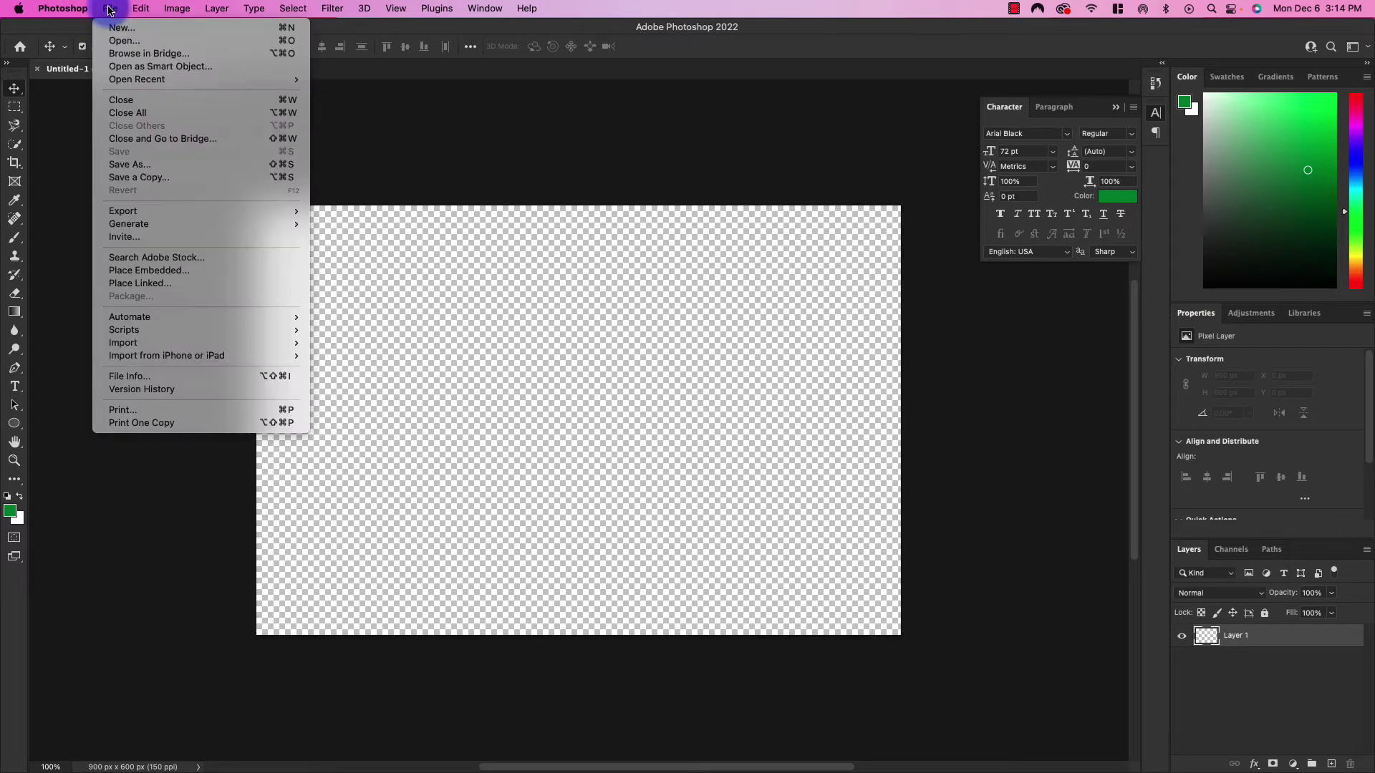
mouse_move(151, 80)
click(127, 40)
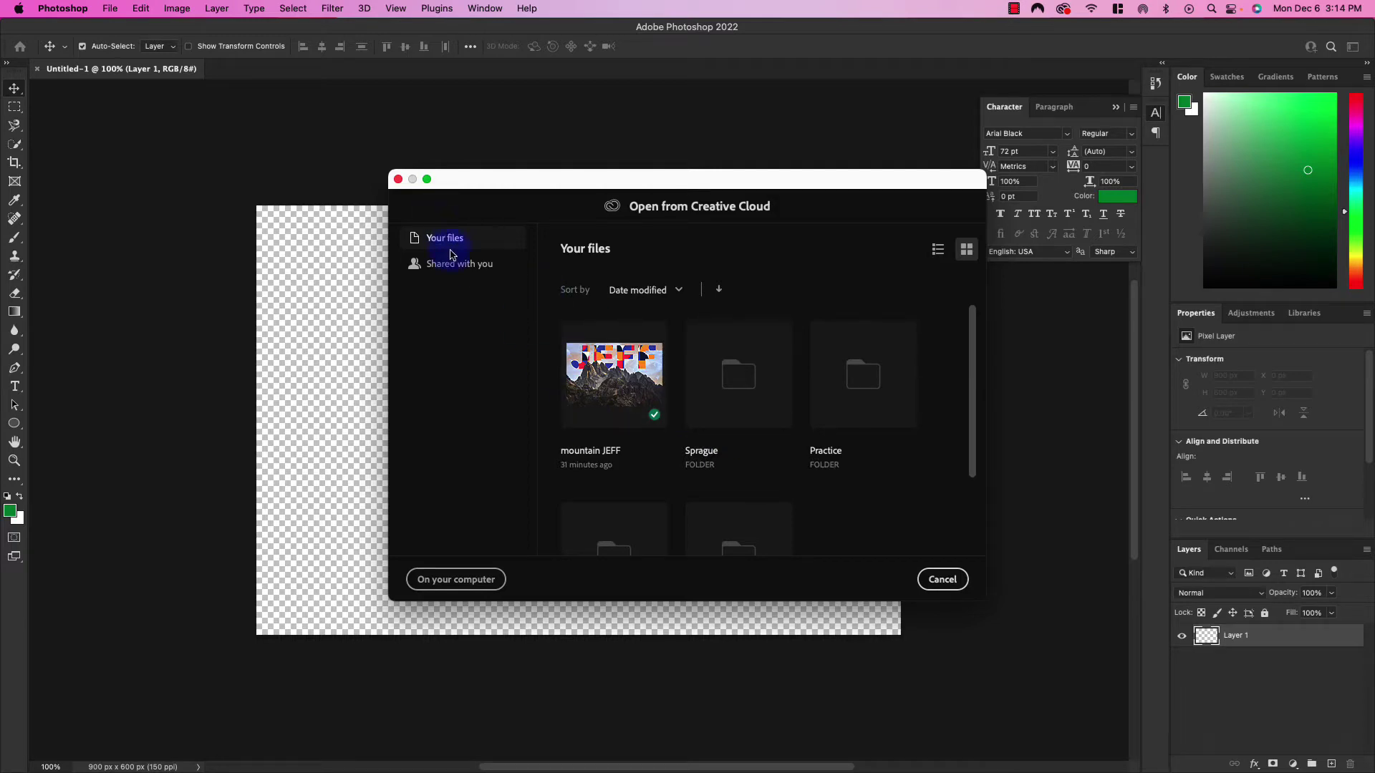
click(479, 580)
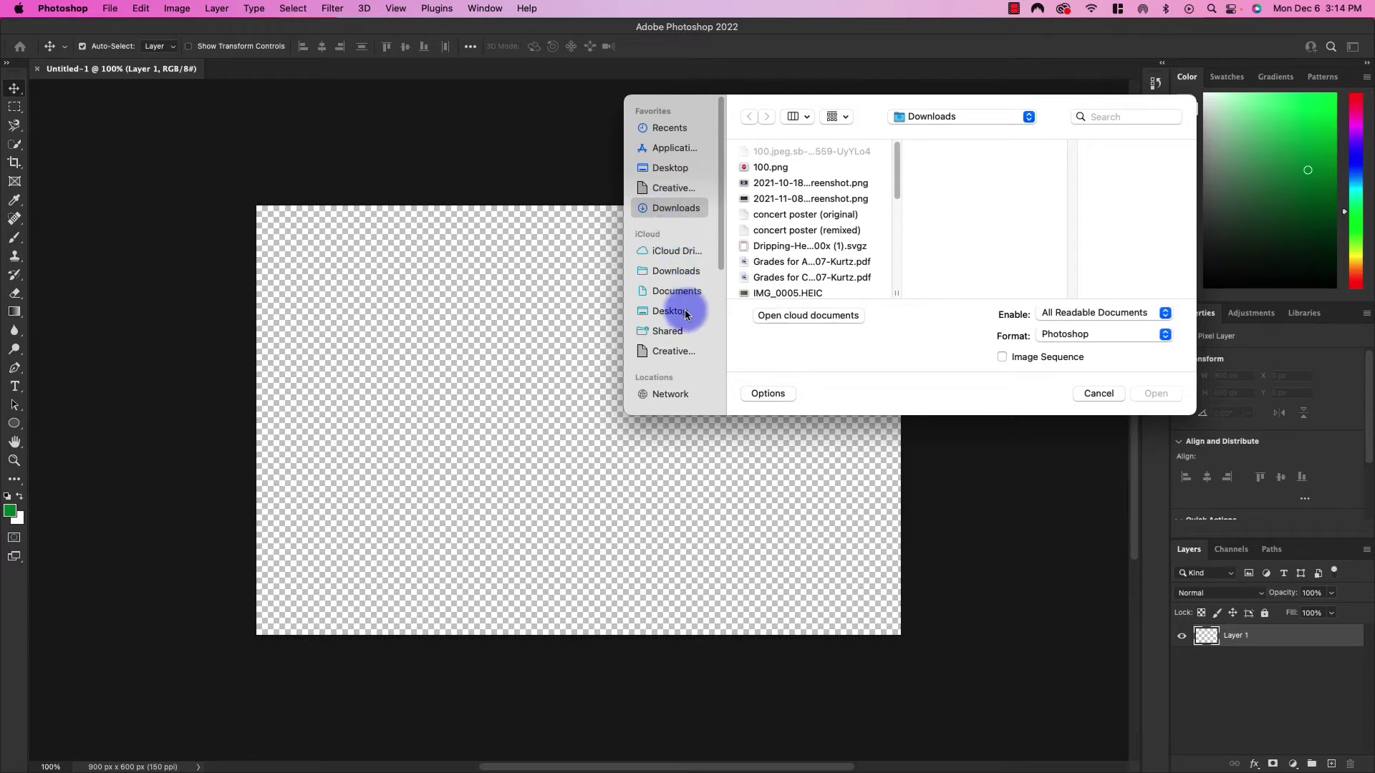
click(573, 290)
click(737, 150)
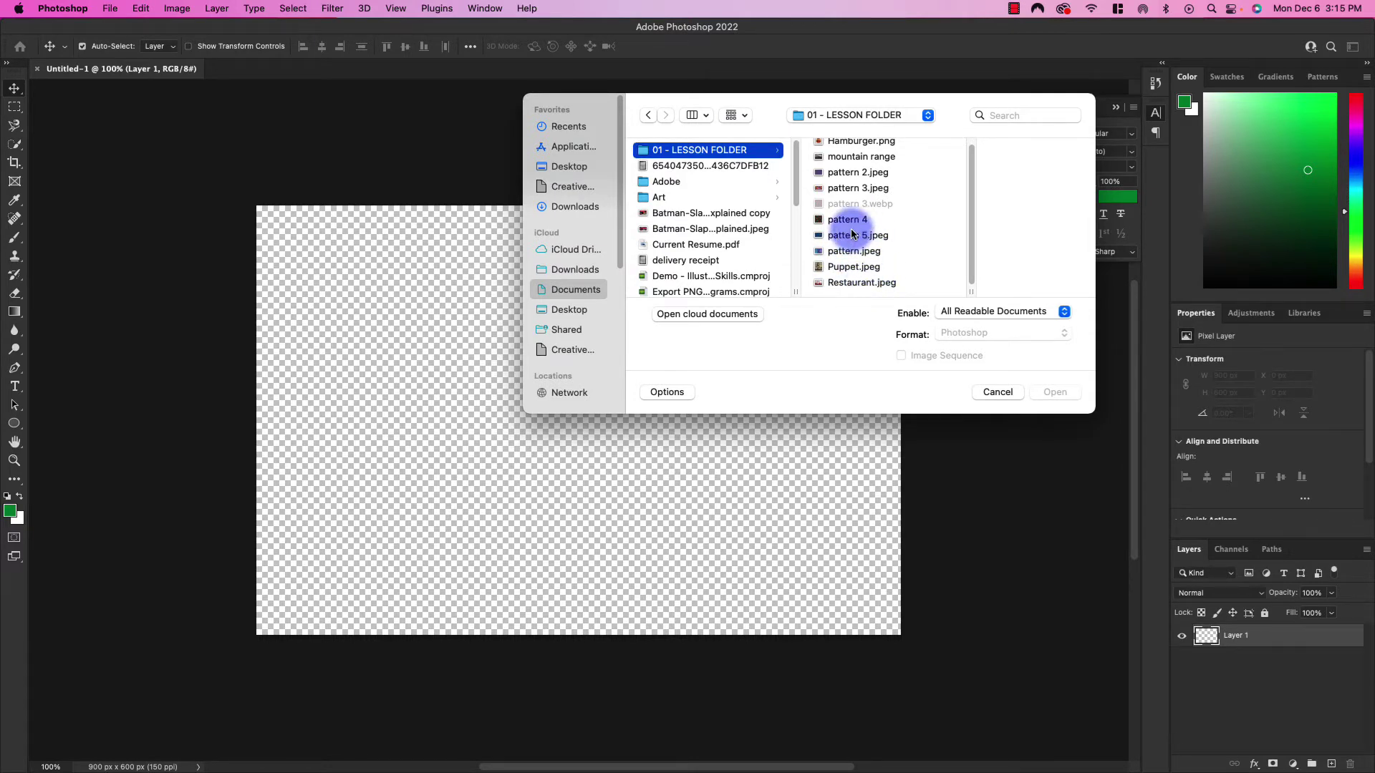
scroll(853, 233, up, 1)
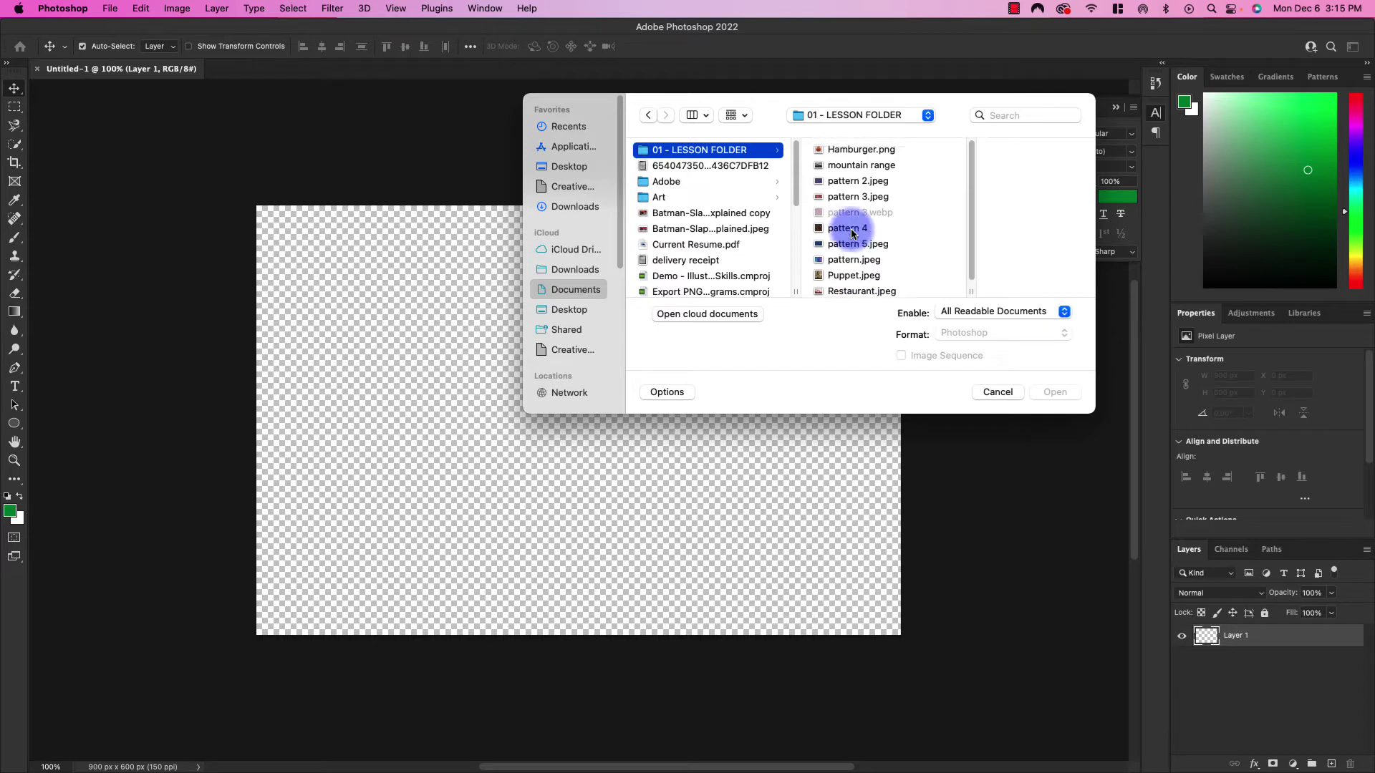
click(857, 166)
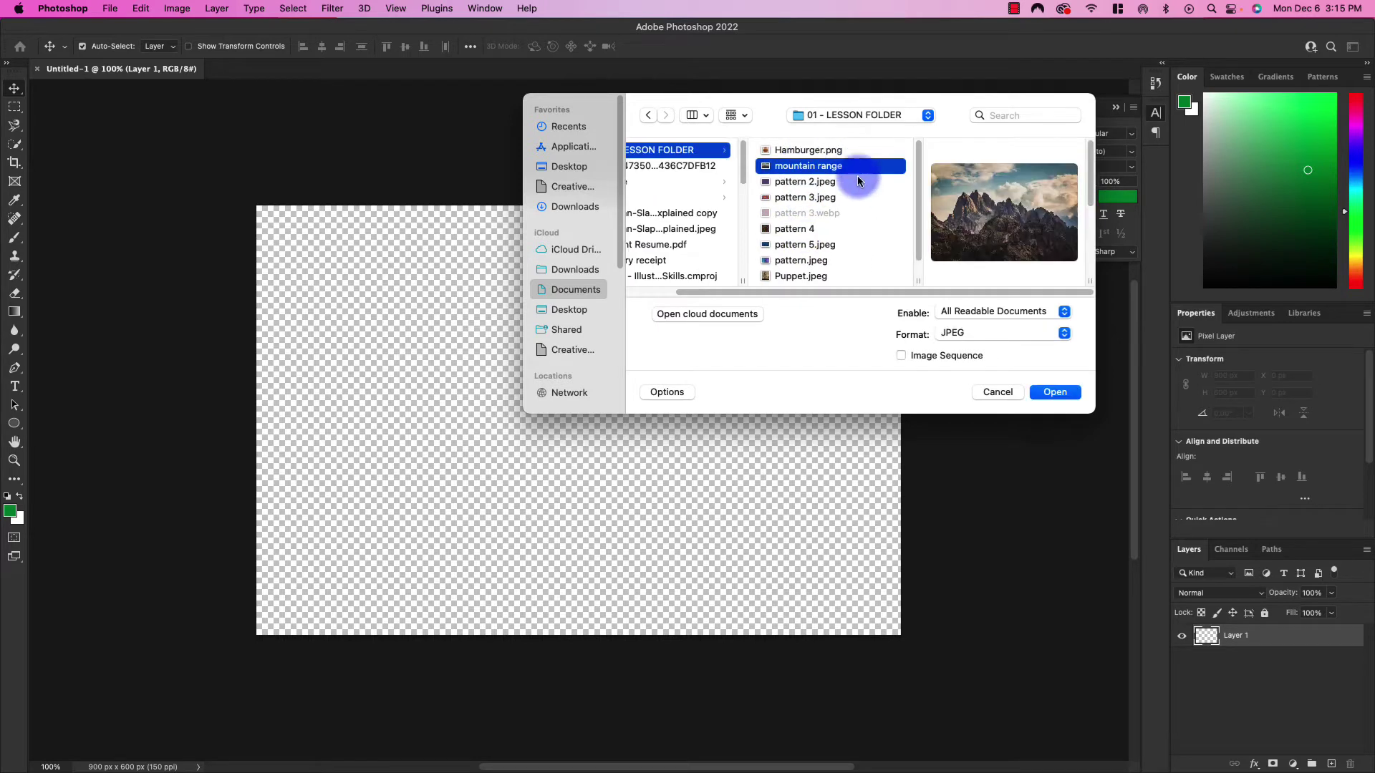
super+click(790, 198)
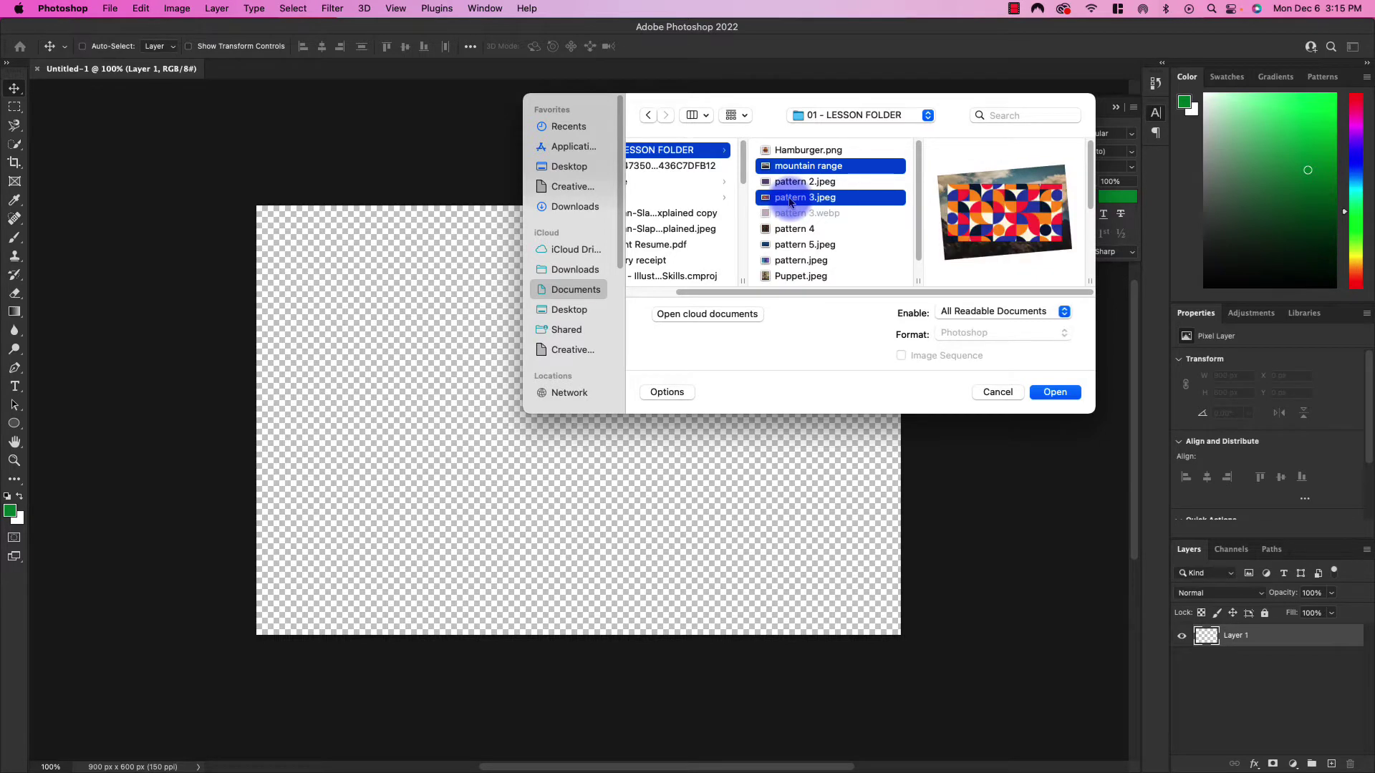
click(1049, 393)
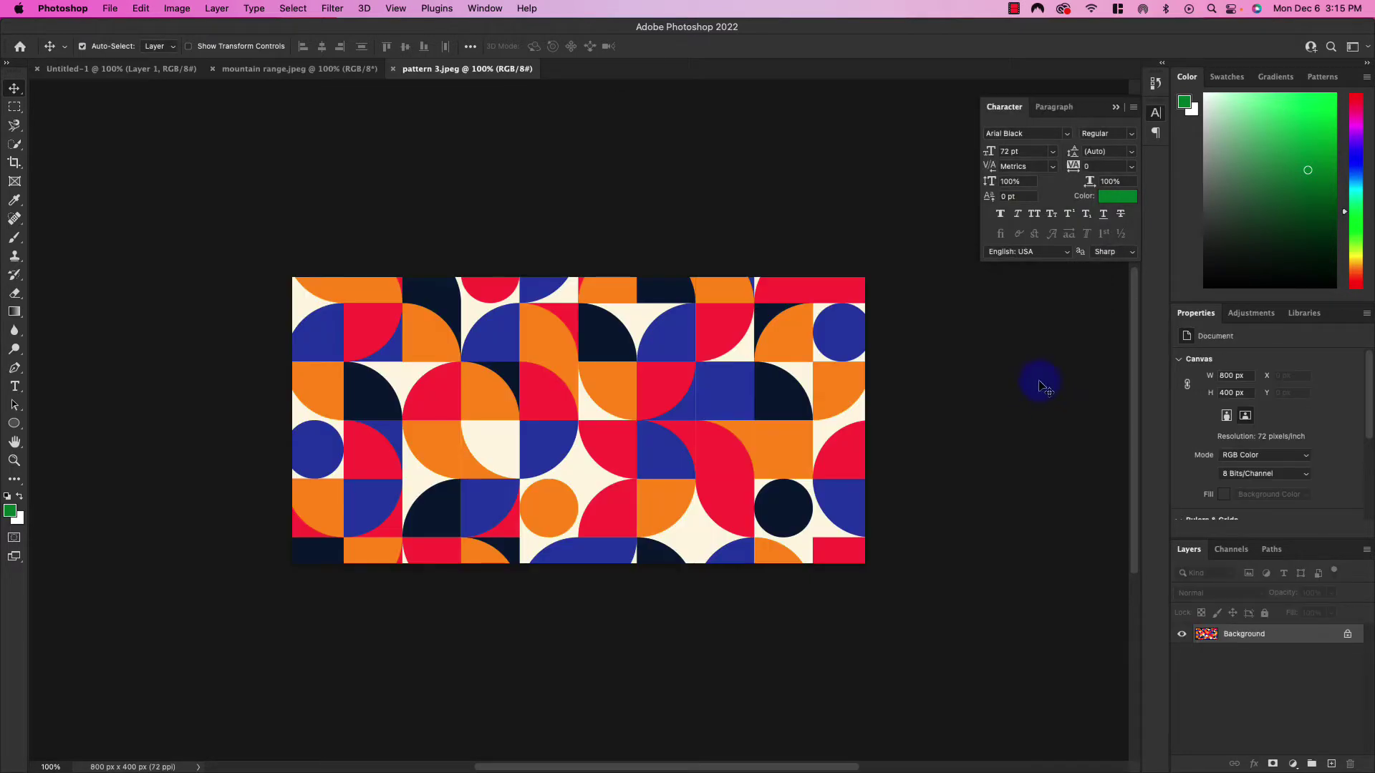
Copy the Background layer of the mountain range image into the blank Untitled-1 document, aligned with the canvas.
click(308, 69)
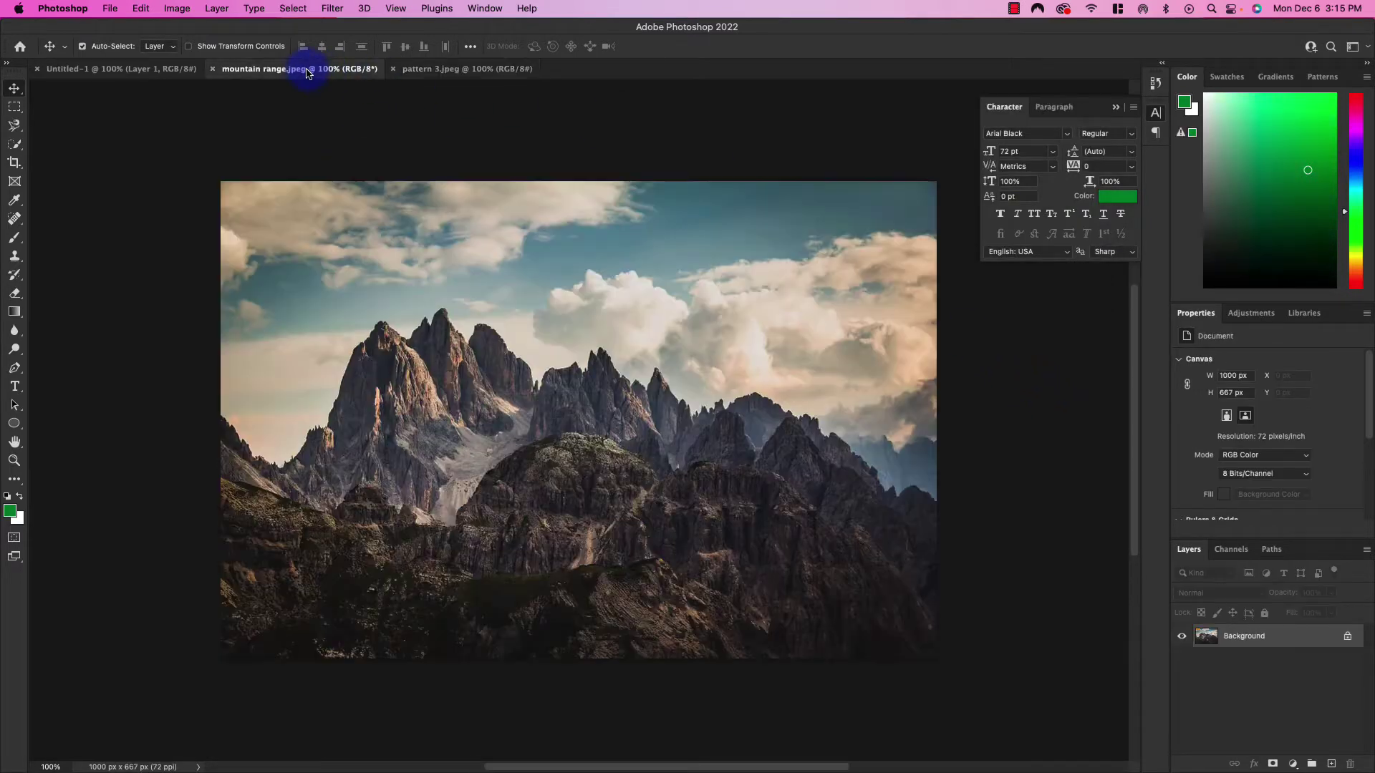
click(114, 69)
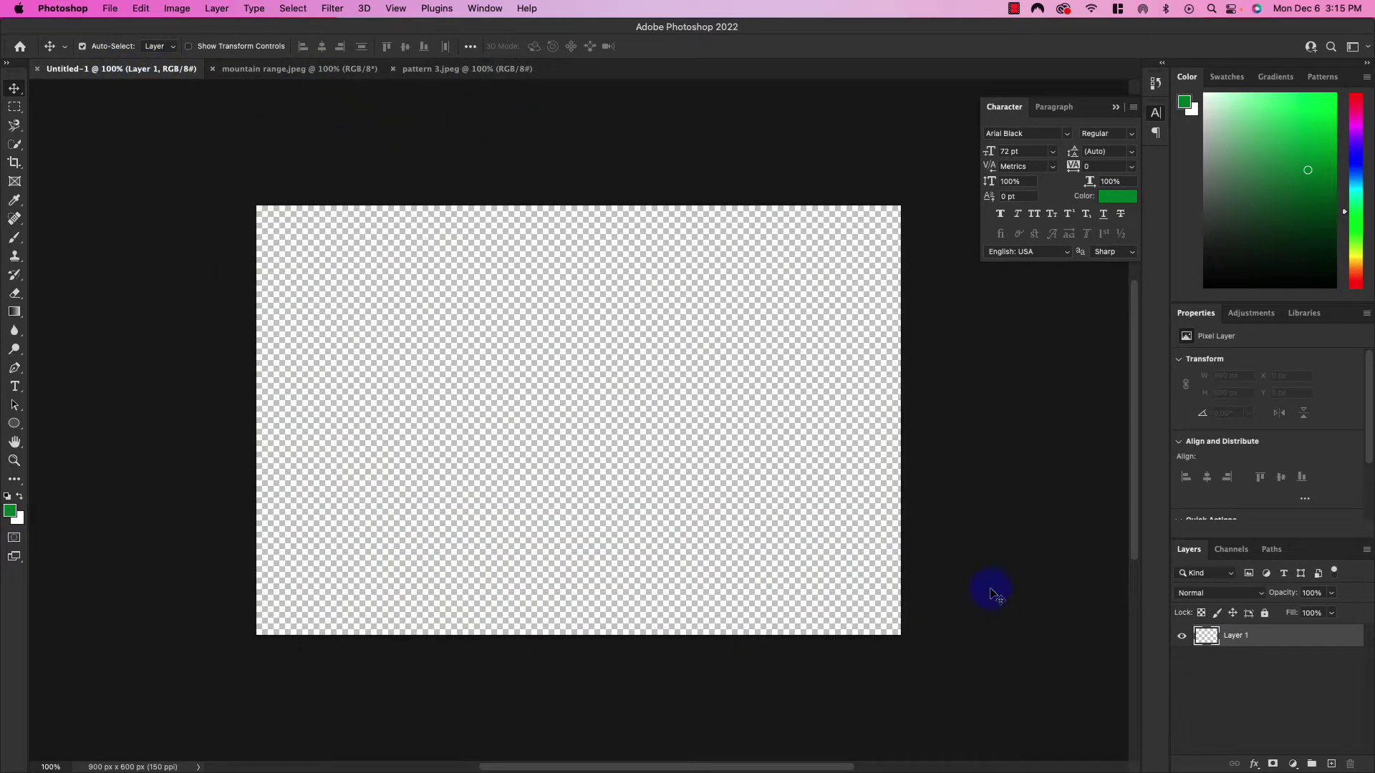
click(286, 68)
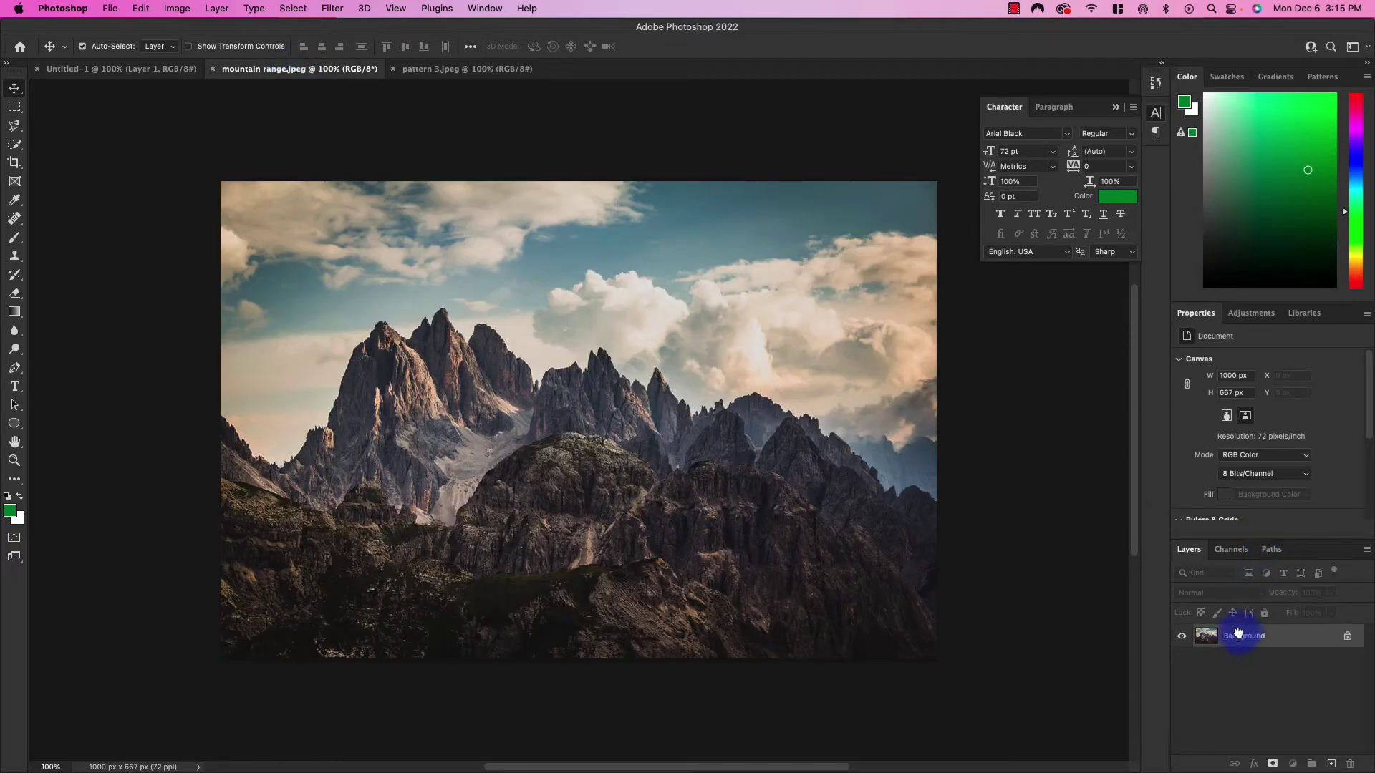
drag(1238, 632, 584, 409)
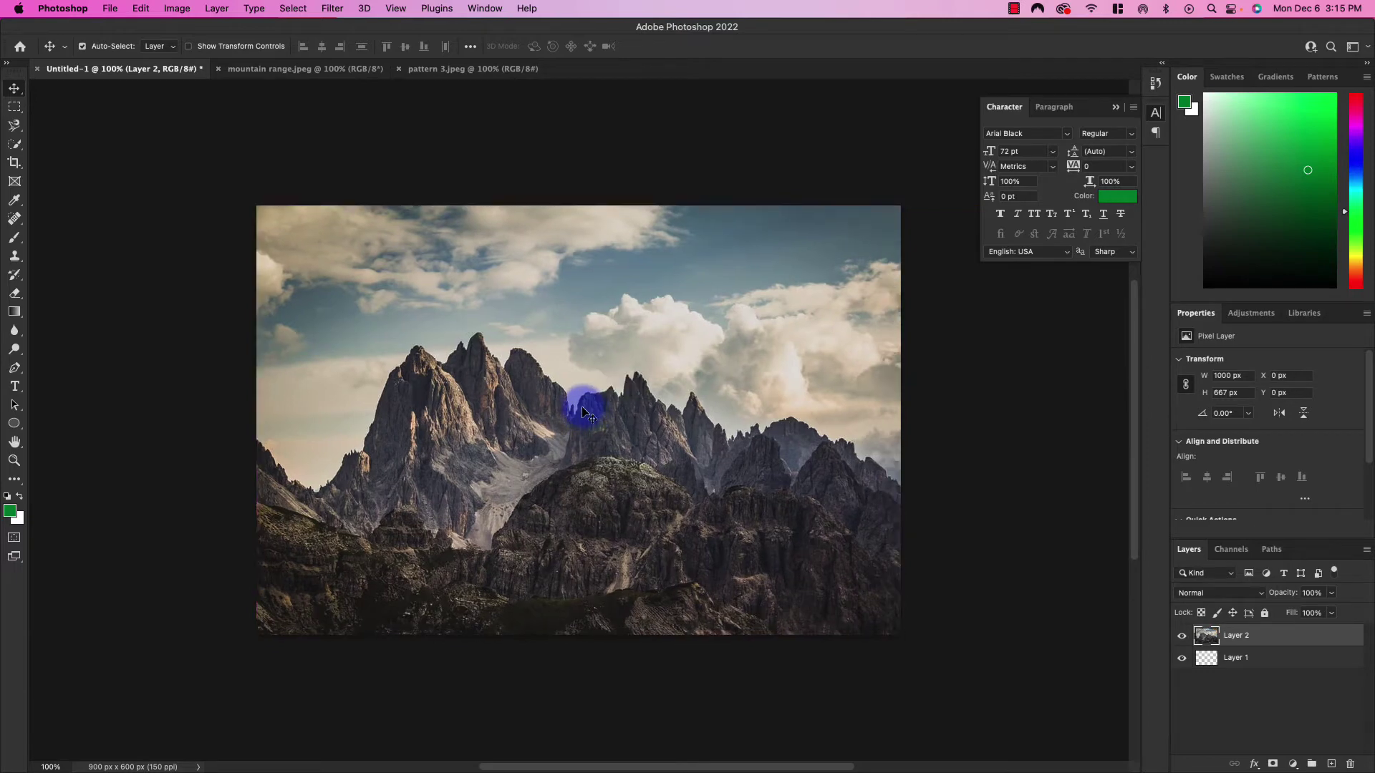
Scale the mountain photo layer down proportionally to about 90% so it fits the canvas.
key(super+t)
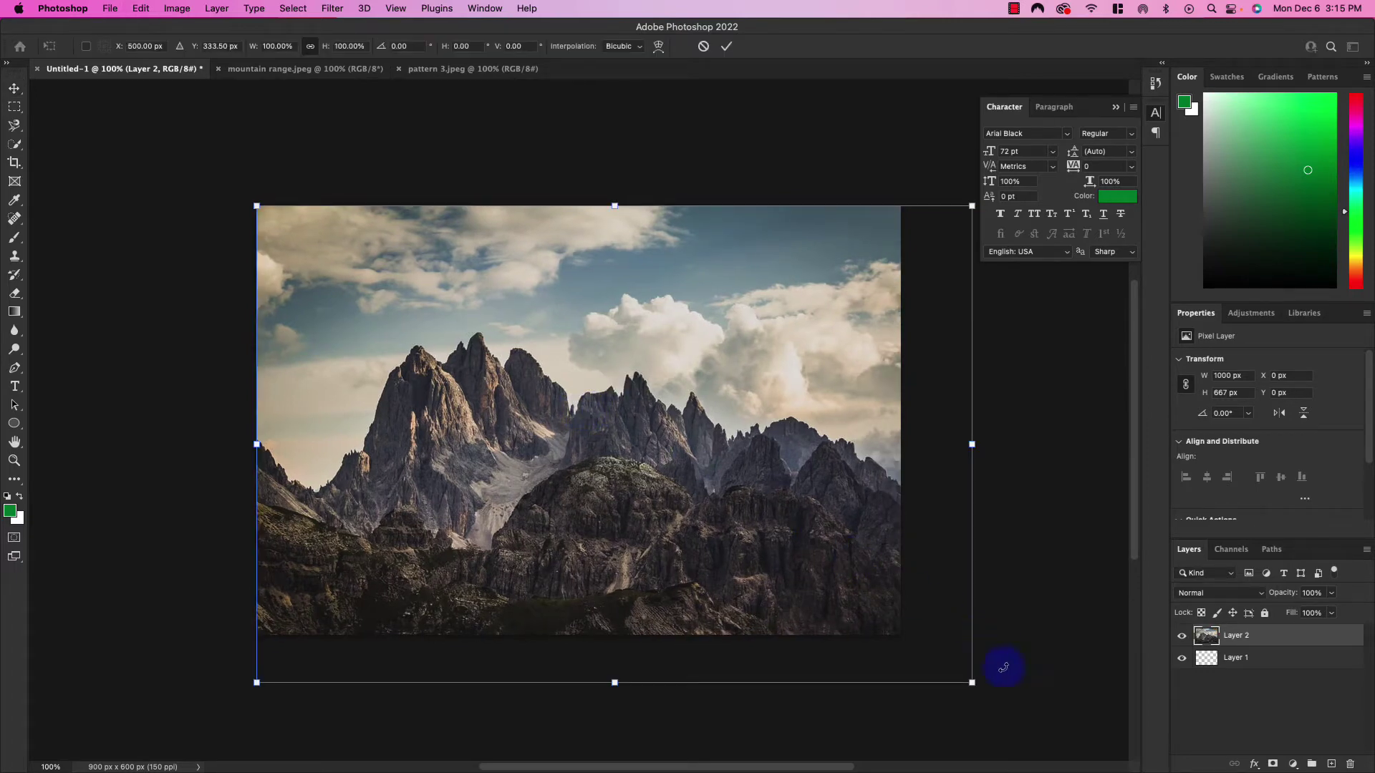
drag(971, 684, 901, 635)
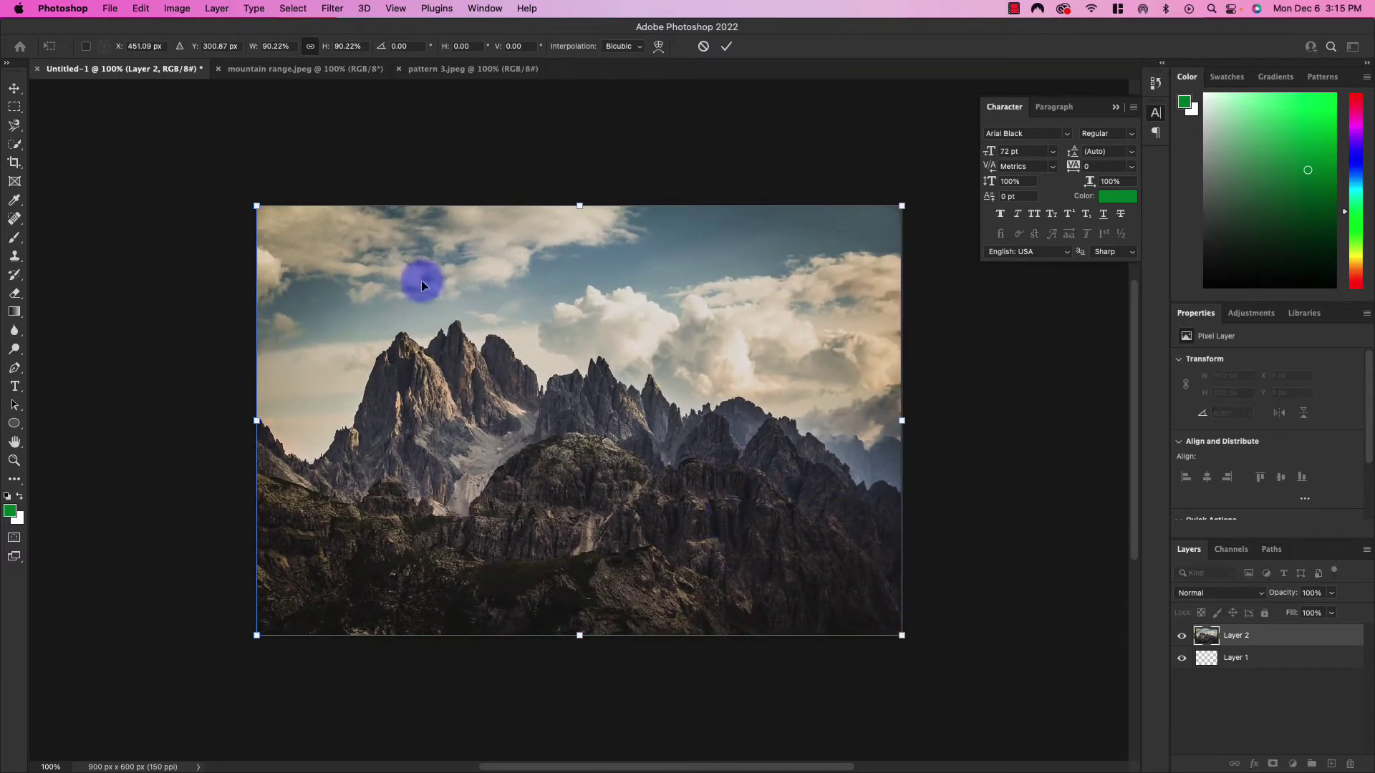
click(99, 113)
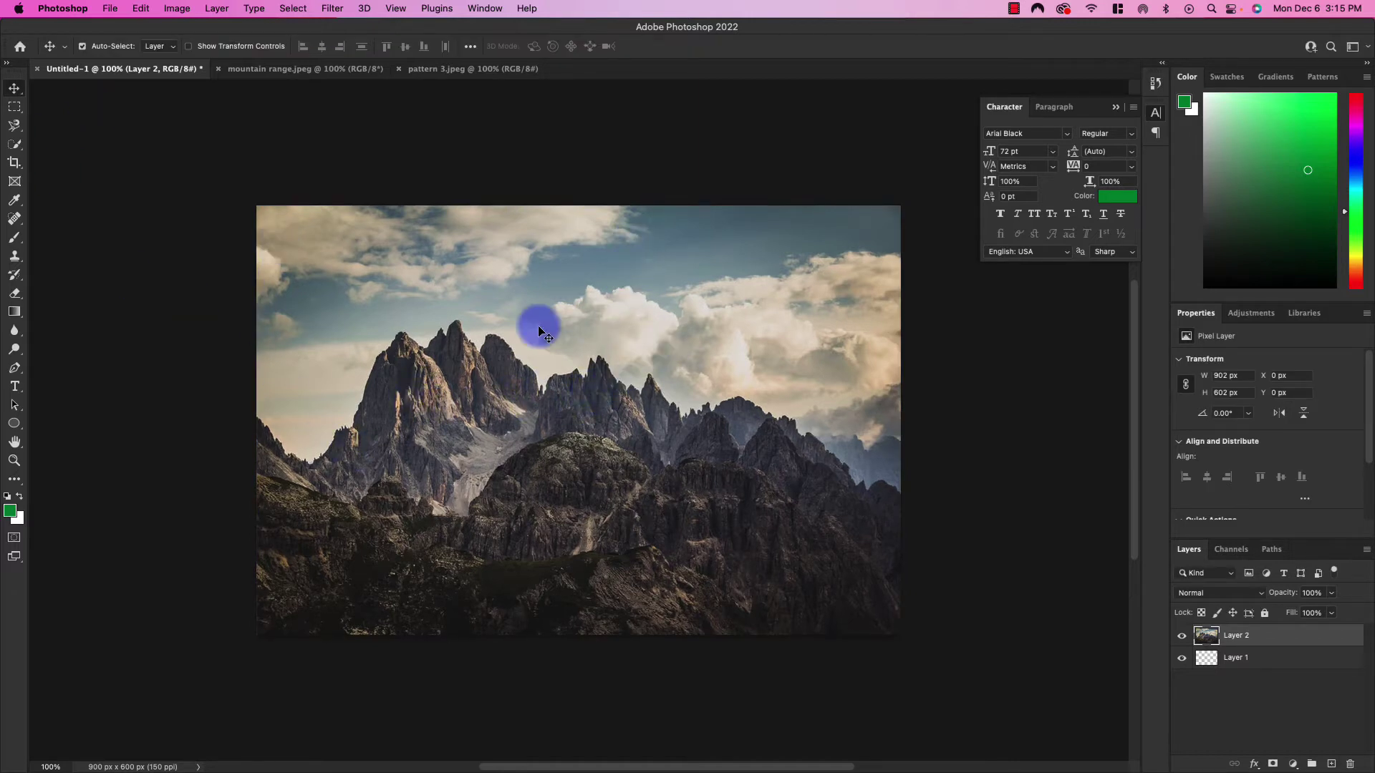
Select the whole sky above the mountains with the Quick Selection tool and cut it onto its own layer.
click(12, 147)
mouse_move(12, 147)
mouse_down()
mouse_move(109, 147)
mouse_move(71, 160)
mouse_up()
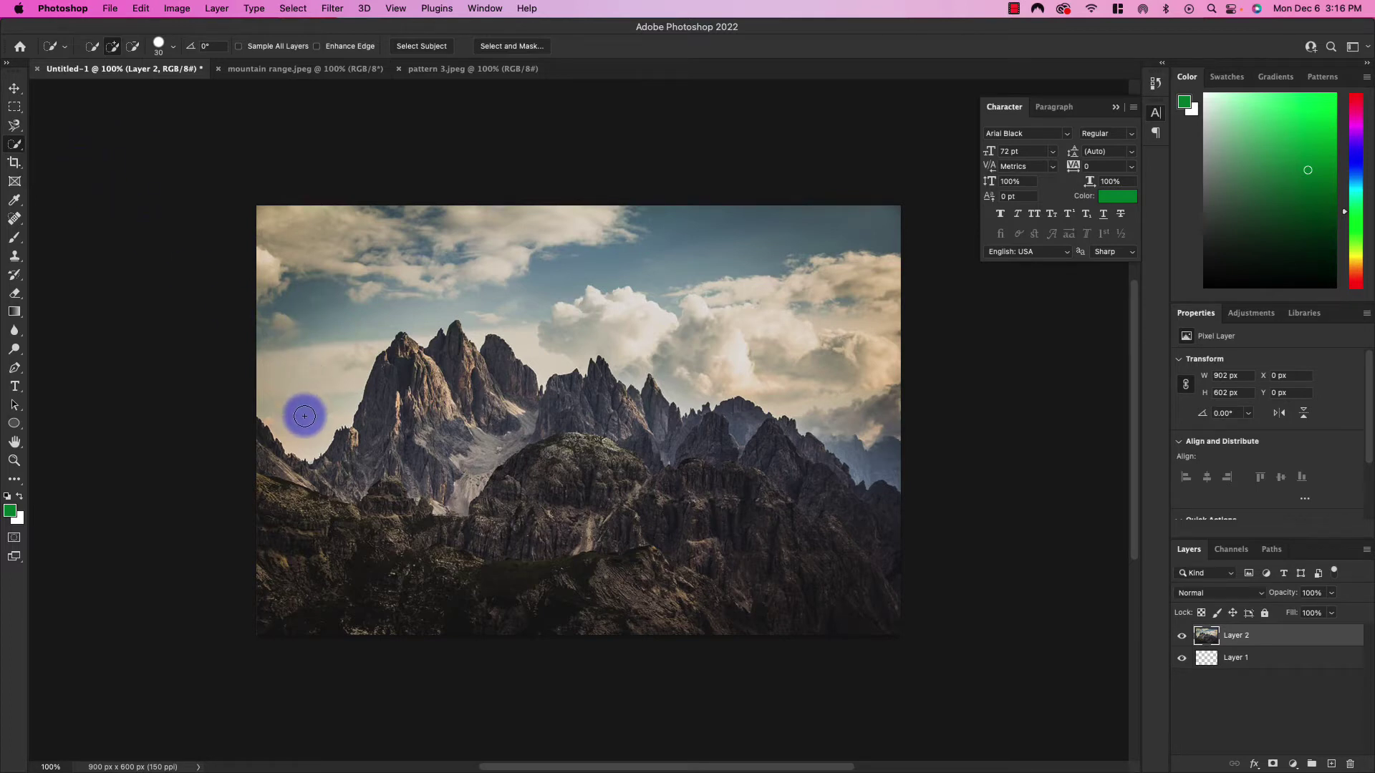
mouse_move(304, 416)
mouse_down()
mouse_move(330, 306)
mouse_move(373, 251)
mouse_move(423, 236)
mouse_move(565, 244)
mouse_move(758, 309)
mouse_move(525, 286)
mouse_up()
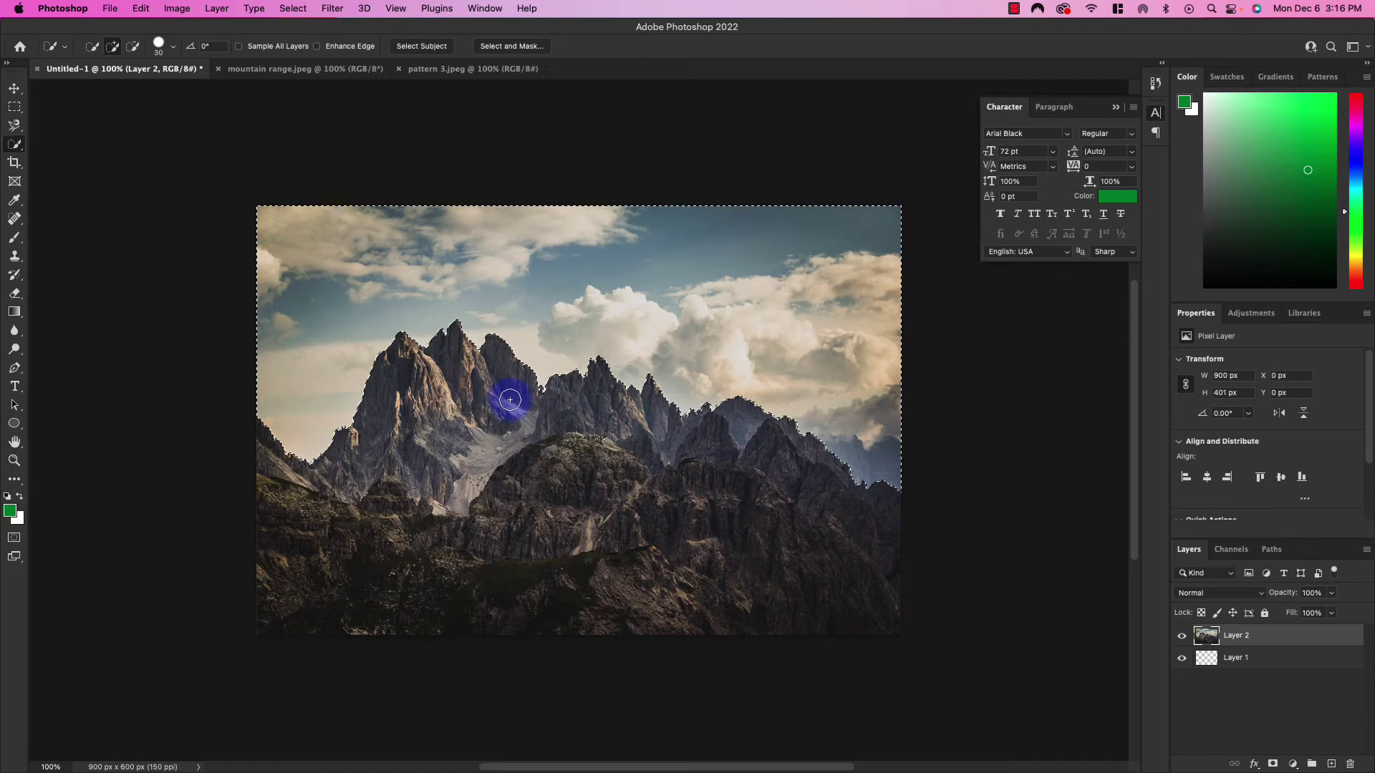
right_click(555, 344)
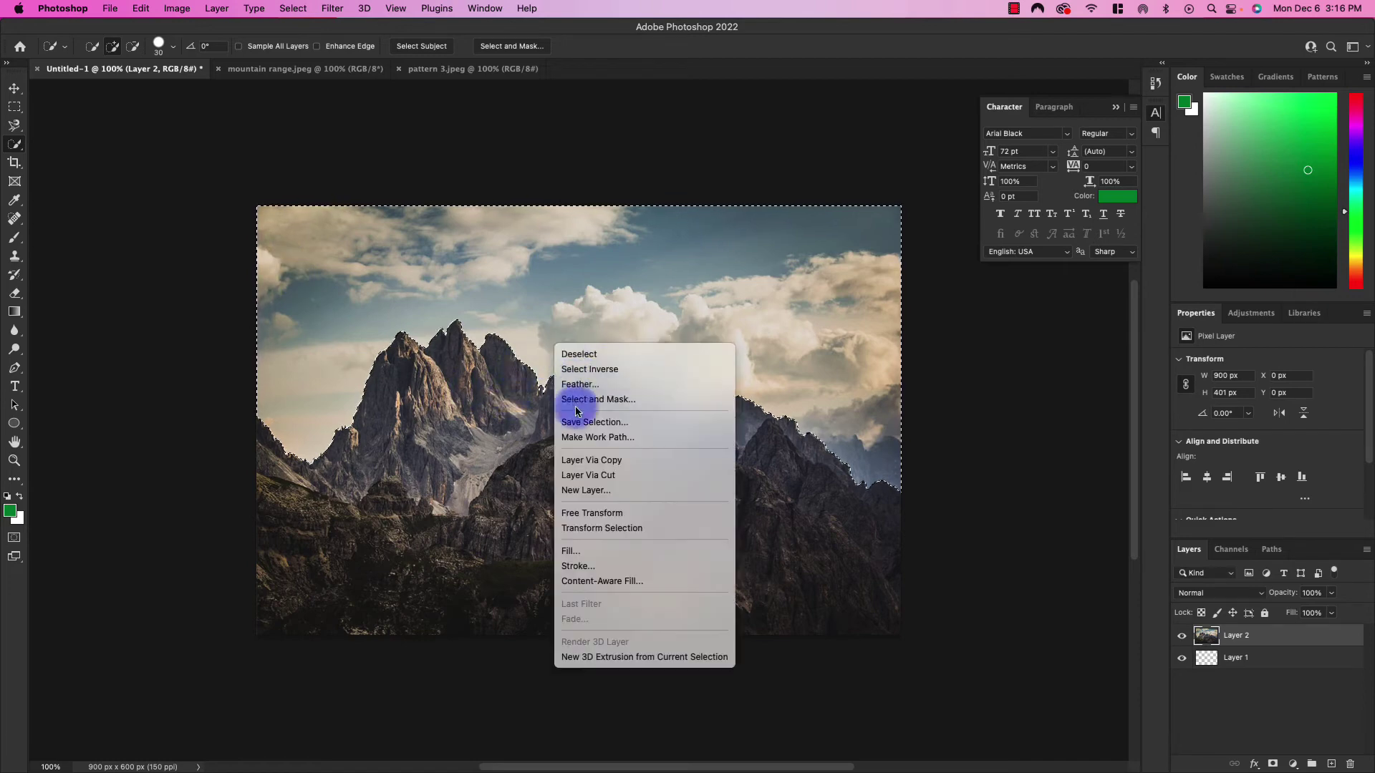
click(593, 475)
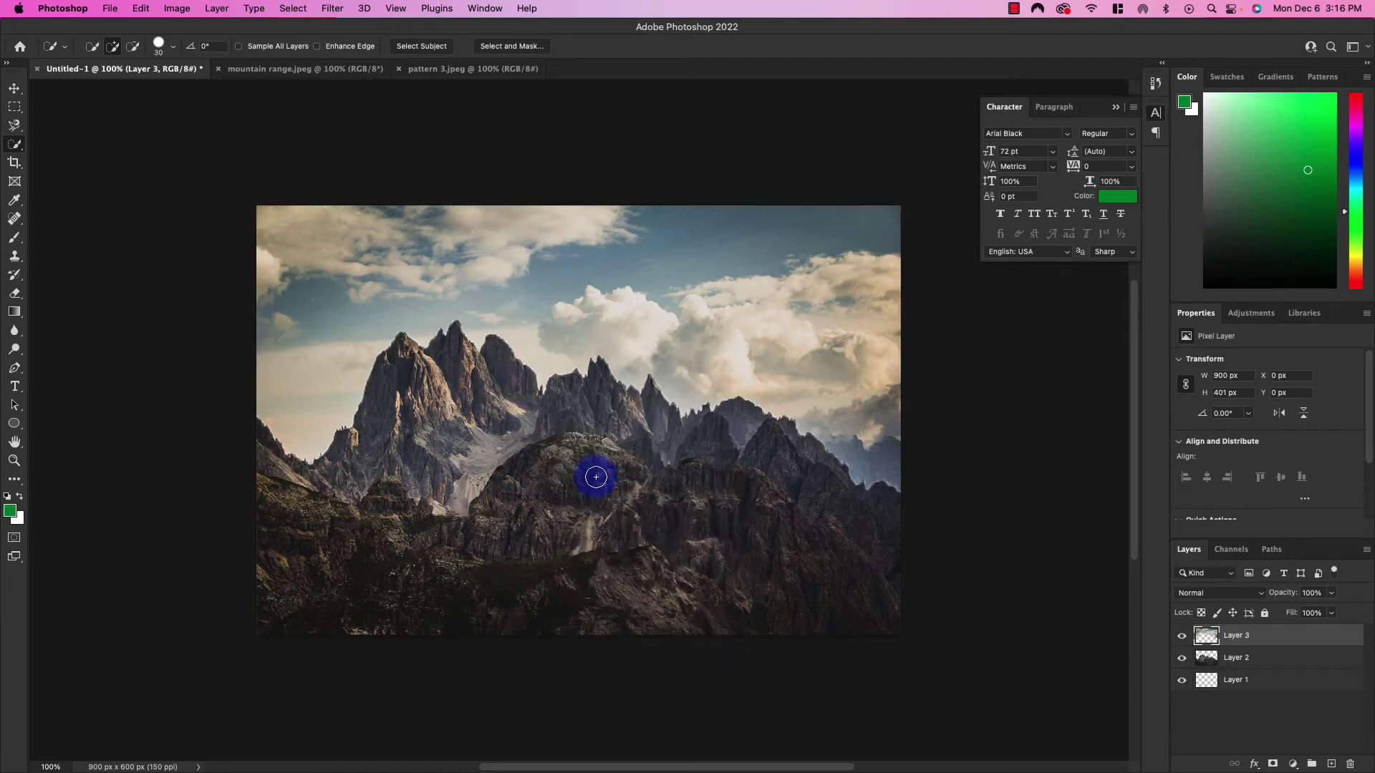
Rename the cut-out layer Sky and the photo layer Mountains, and place Sky directly beneath Mountains.
click(1246, 654)
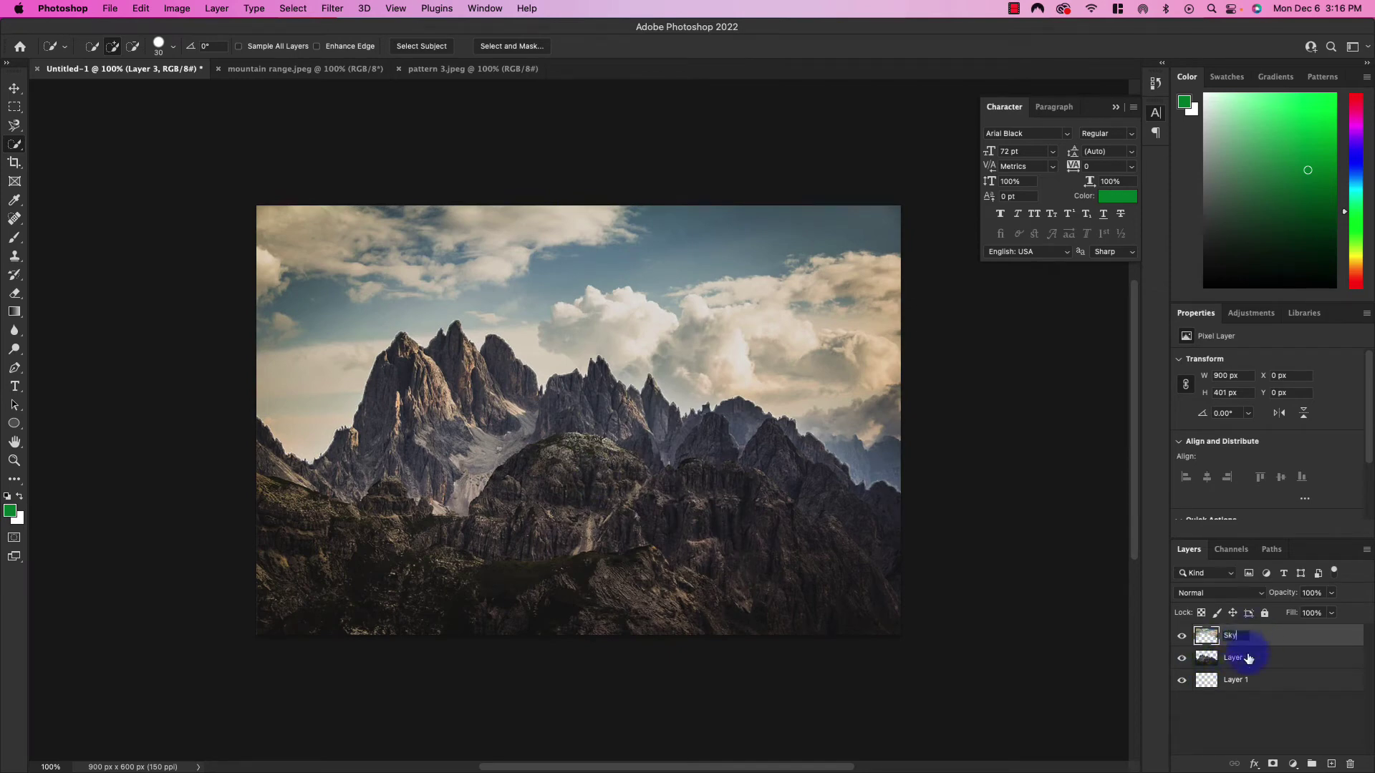
double_click(1246, 655)
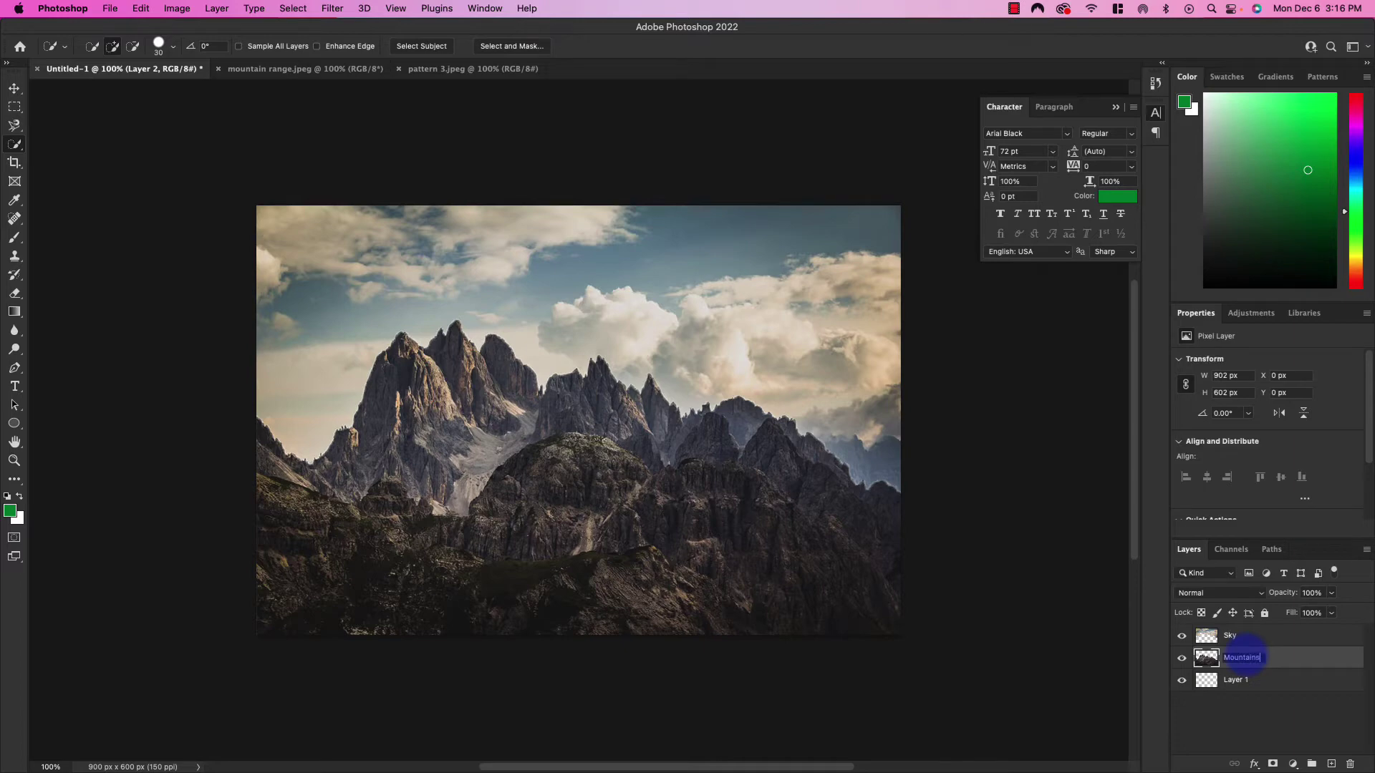
key(Return)
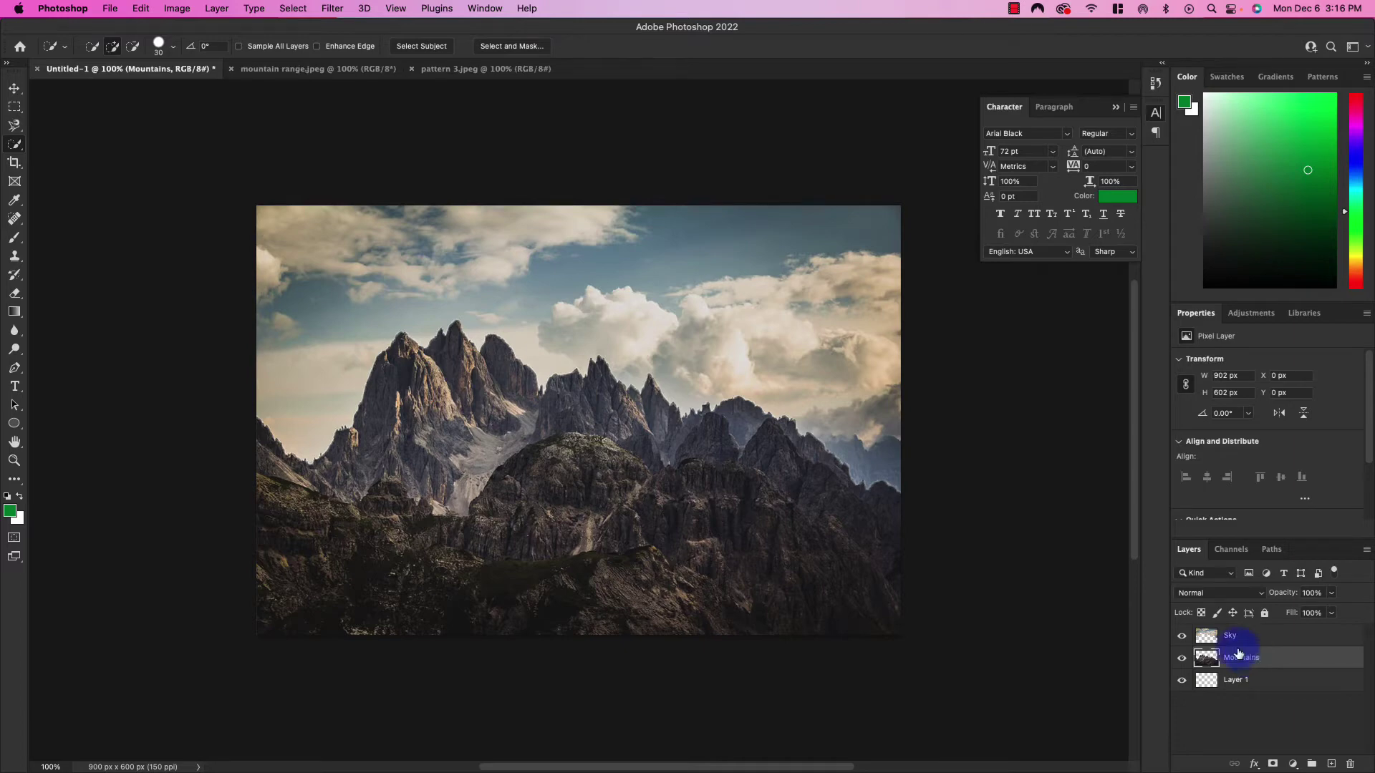
drag(1252, 635, 1259, 666)
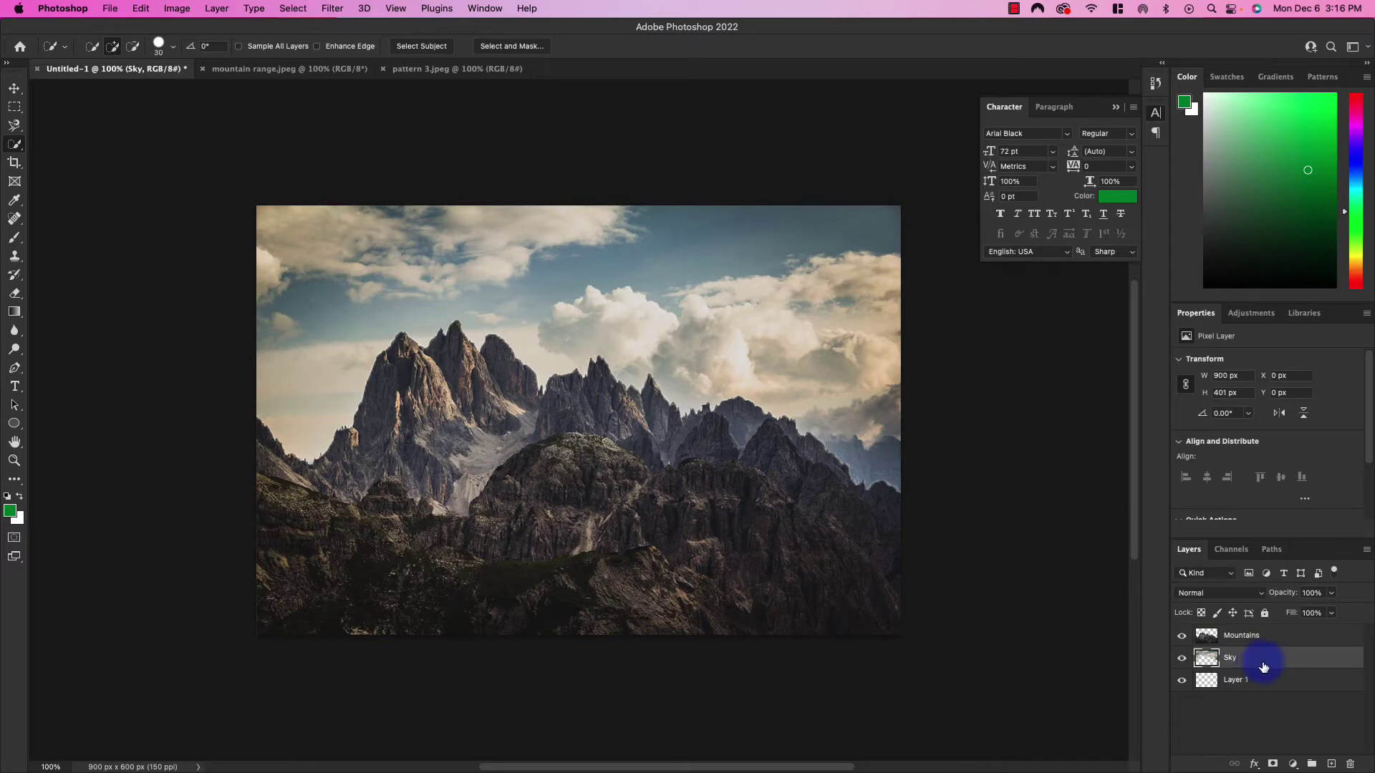
Add a Hue/Saturation adjustment layer directly above the Sky layer, without a clipping mask.
click(215, 8)
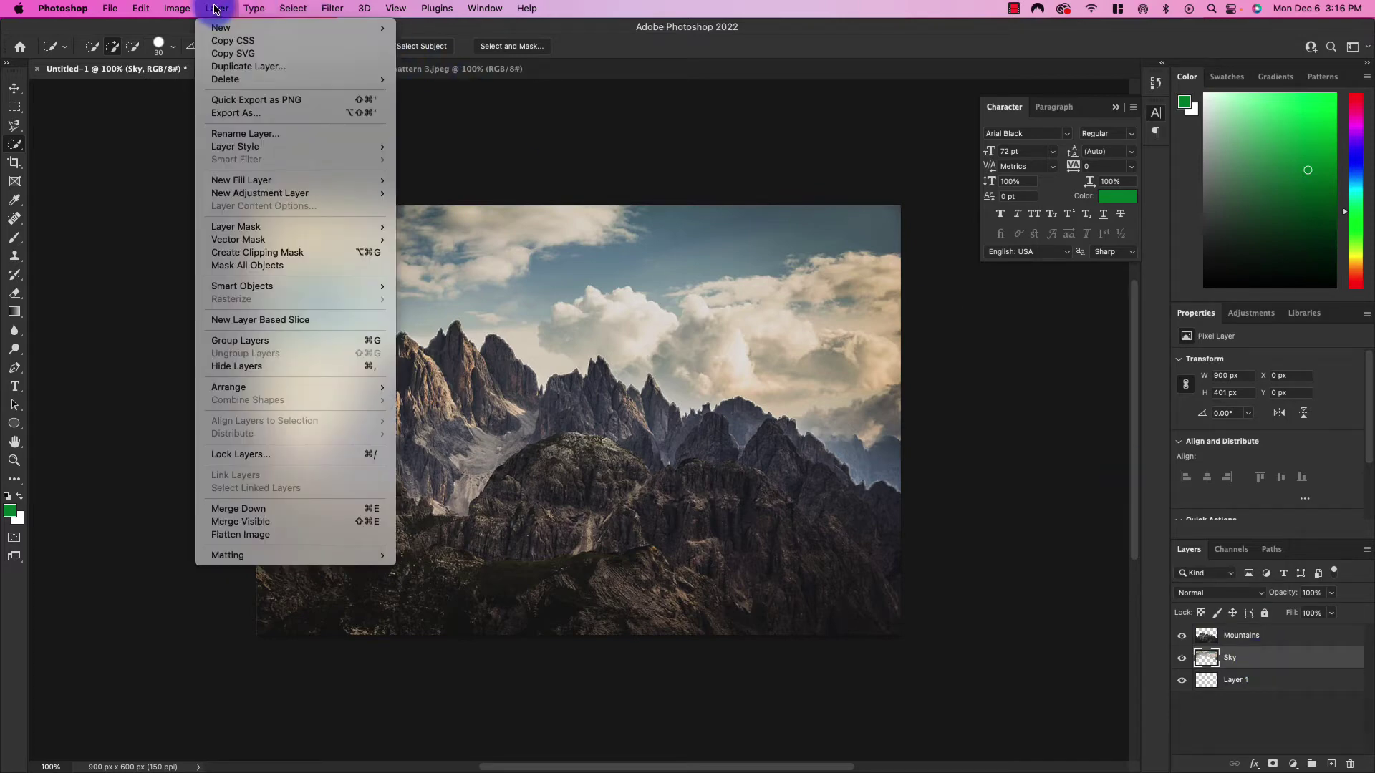
mouse_move(256, 197)
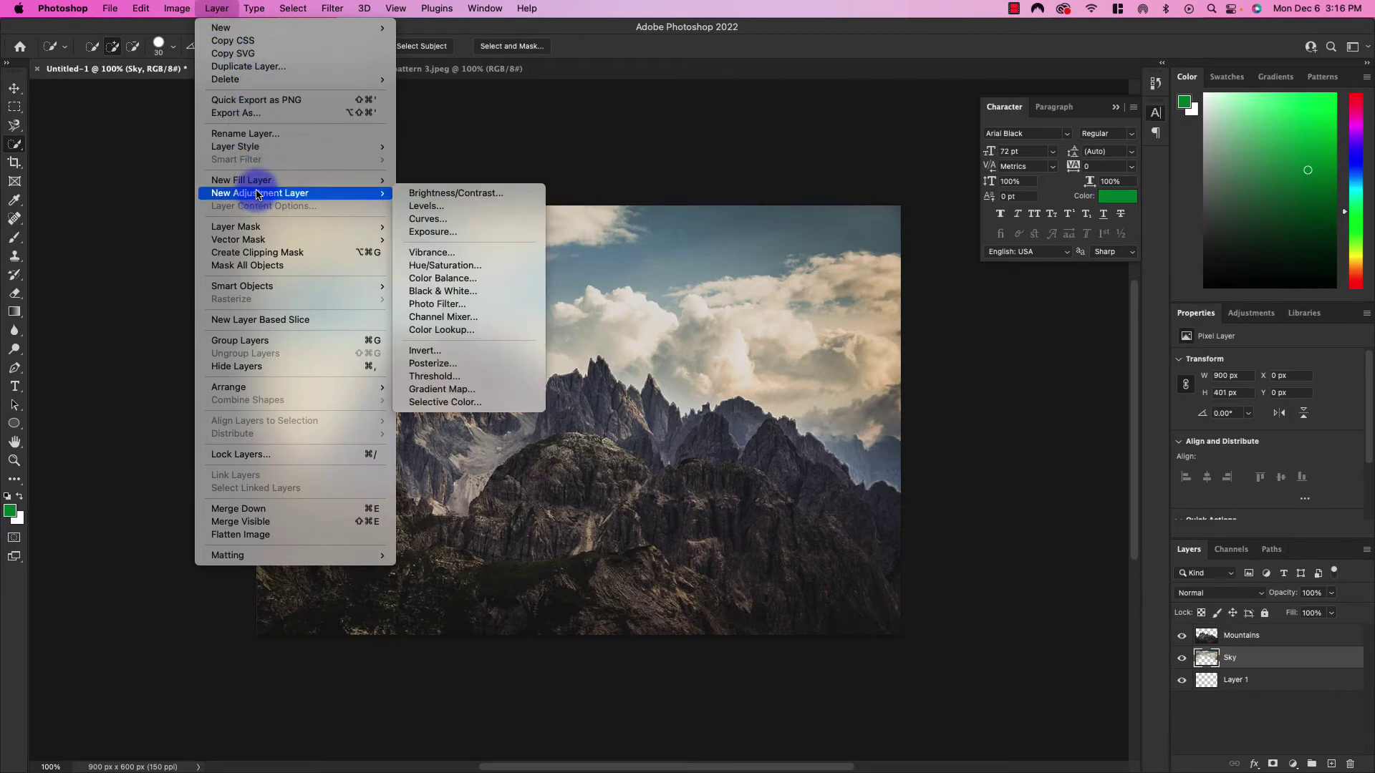
click(437, 267)
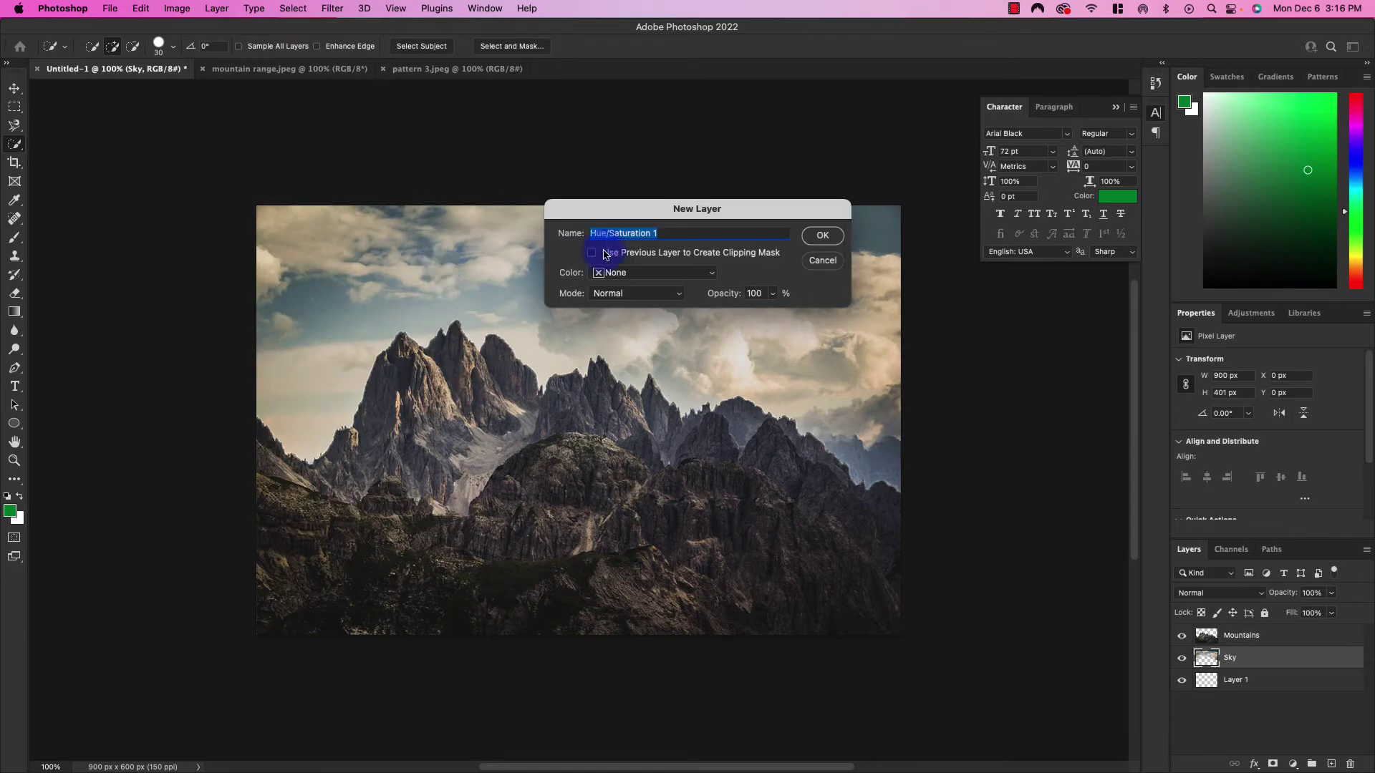
click(830, 239)
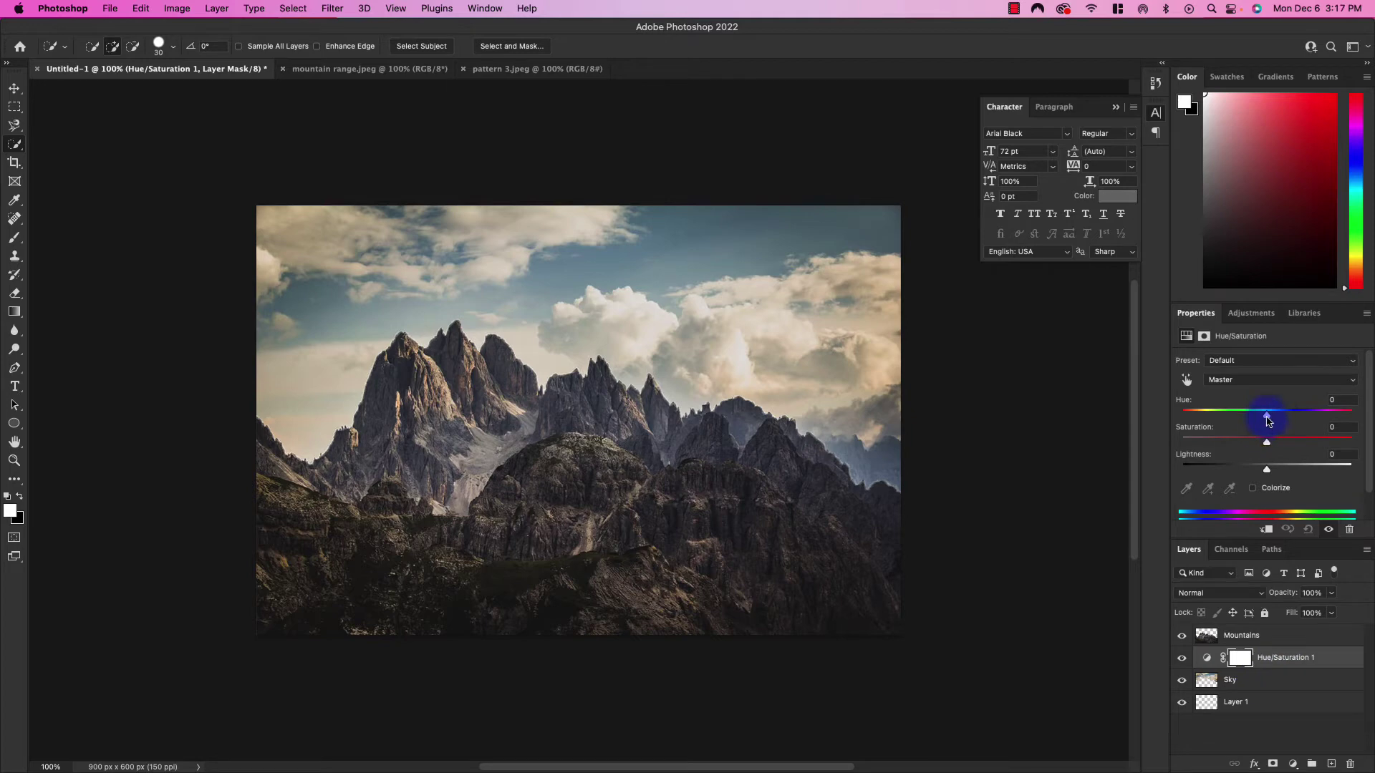
Recolor the sky by setting the adjustment's Hue to +50, Saturation to +82 and Lightness to +34.
drag(1299, 421, 1295, 467)
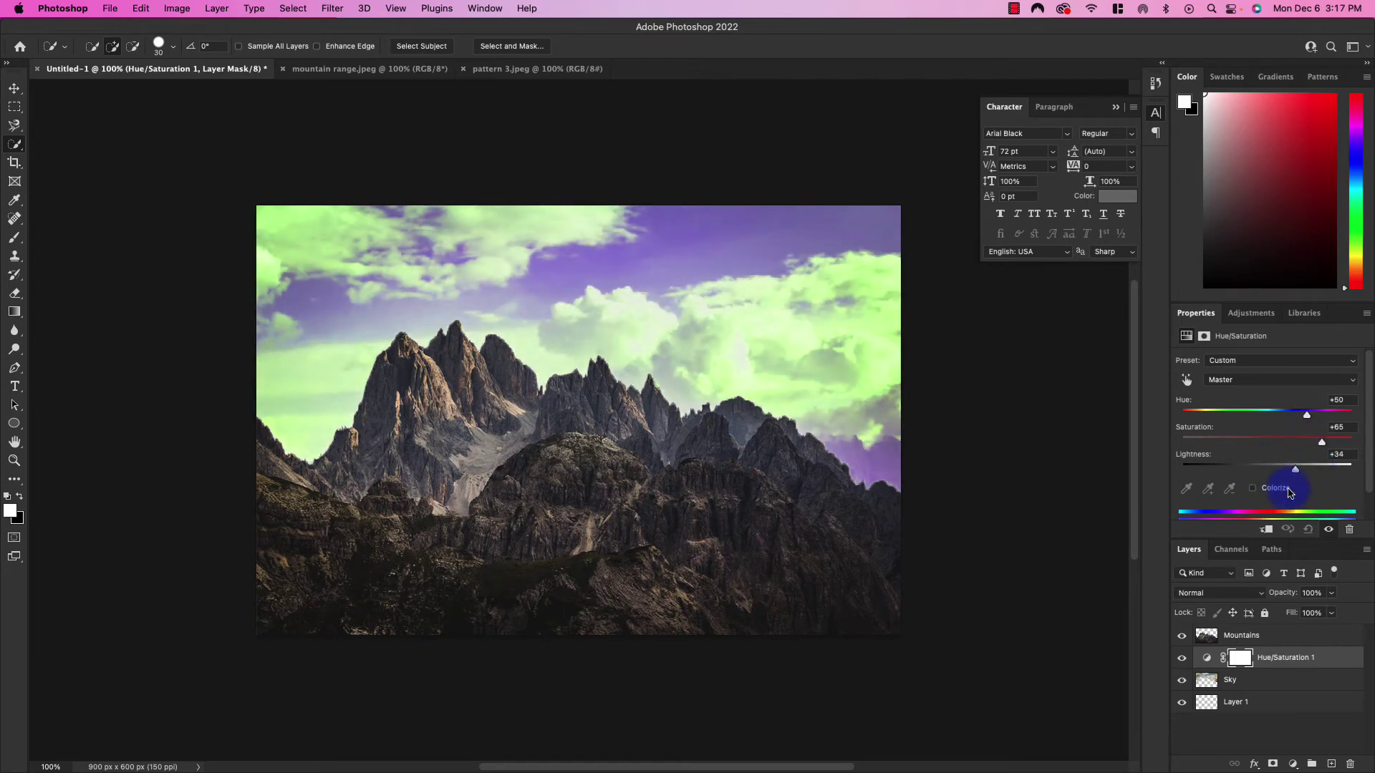
drag(1321, 442, 1336, 443)
click(1308, 411)
click(1200, 632)
drag(1200, 633, 1183, 676)
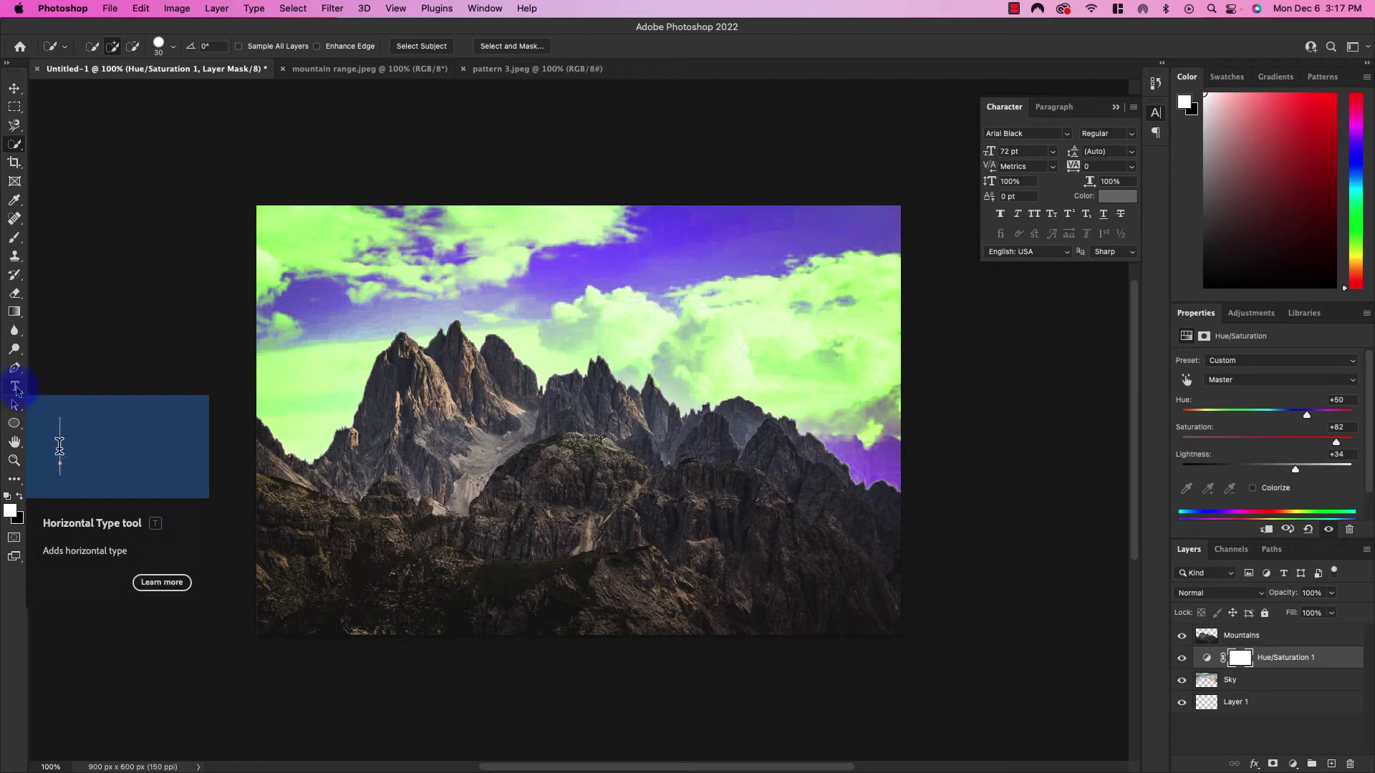
Add the author's first name in capitals as 72 pt Arial Black text and move it partly behind the peaks, near the upper middle.
click(15, 387)
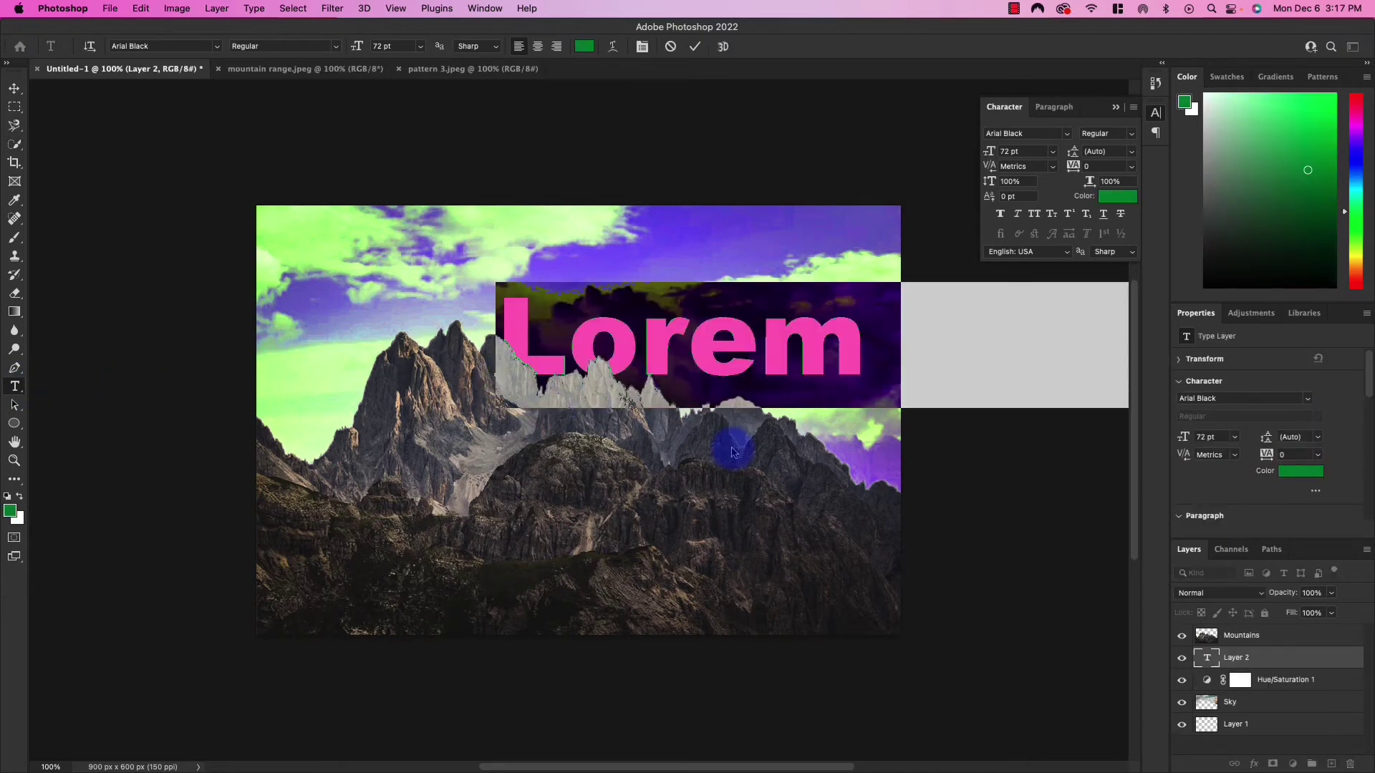
text(JEFF)
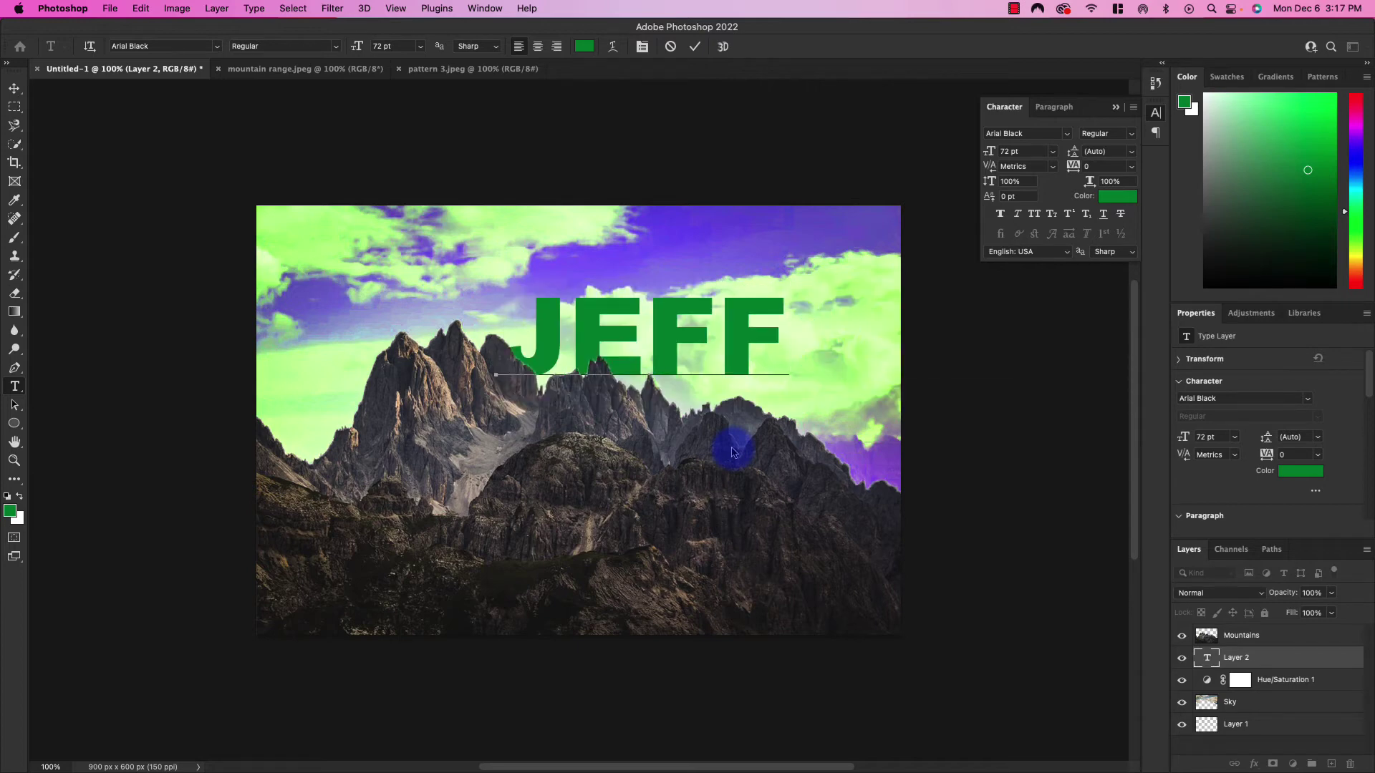
click(13, 89)
drag(587, 326, 523, 297)
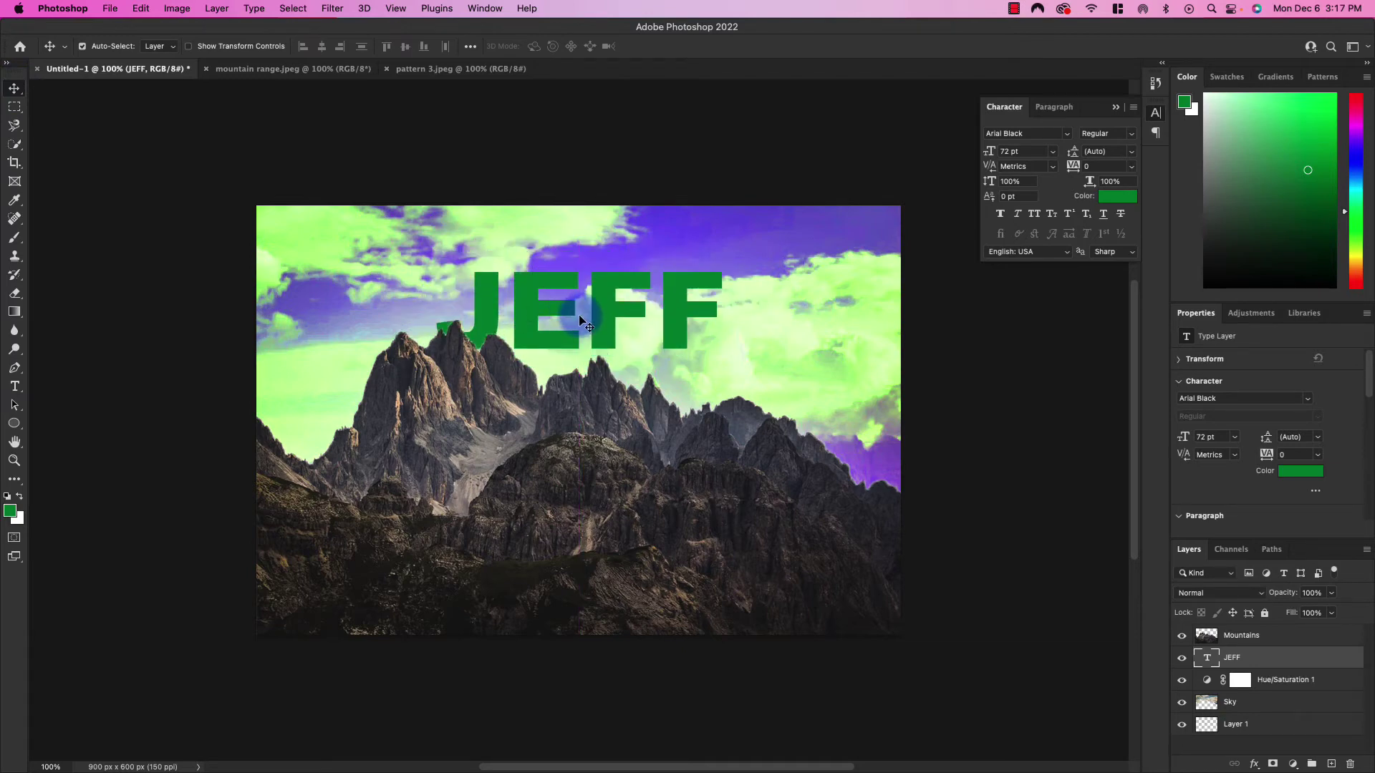
Enlarge the name text proportionally to about 200% and center it horizontally near the image's upper edge, behind the peaks.
key(super)
key(super+t)
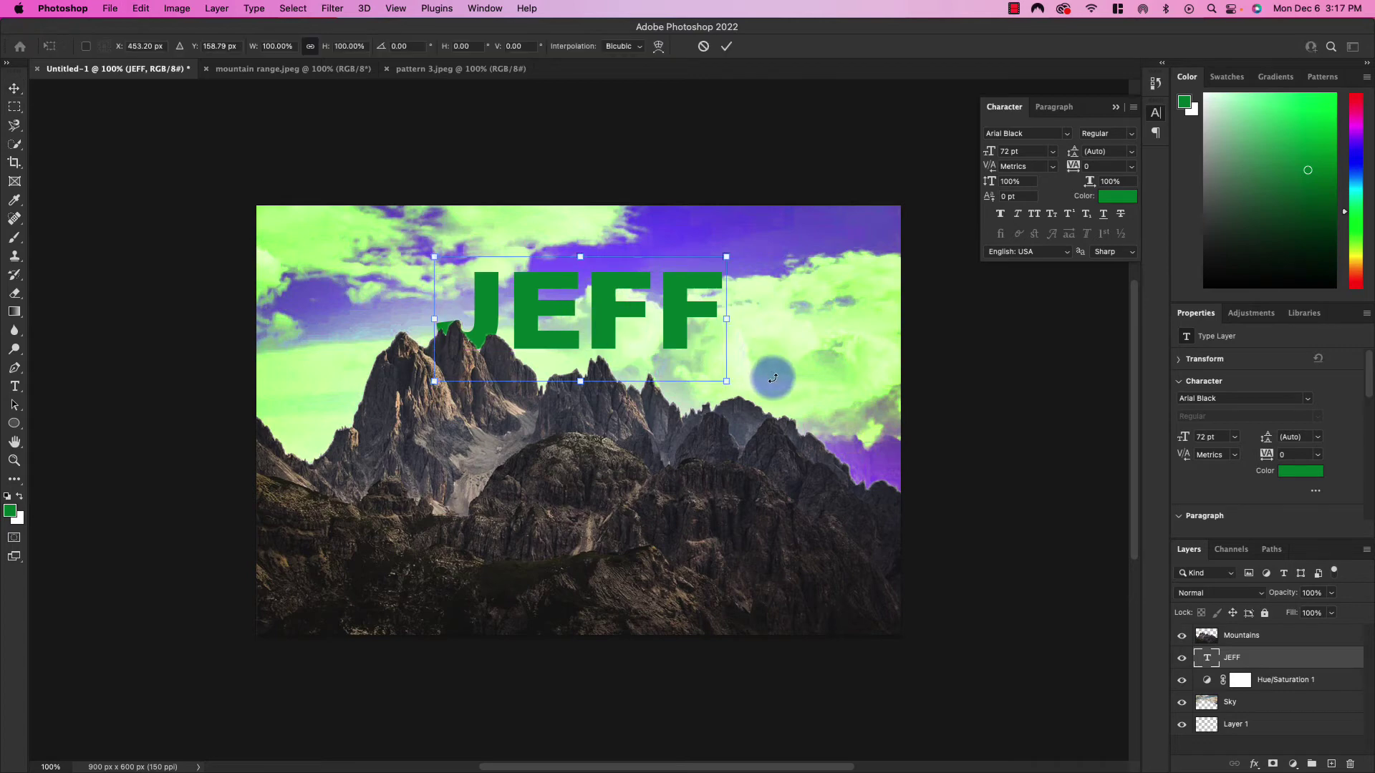
drag(728, 380, 315, 501)
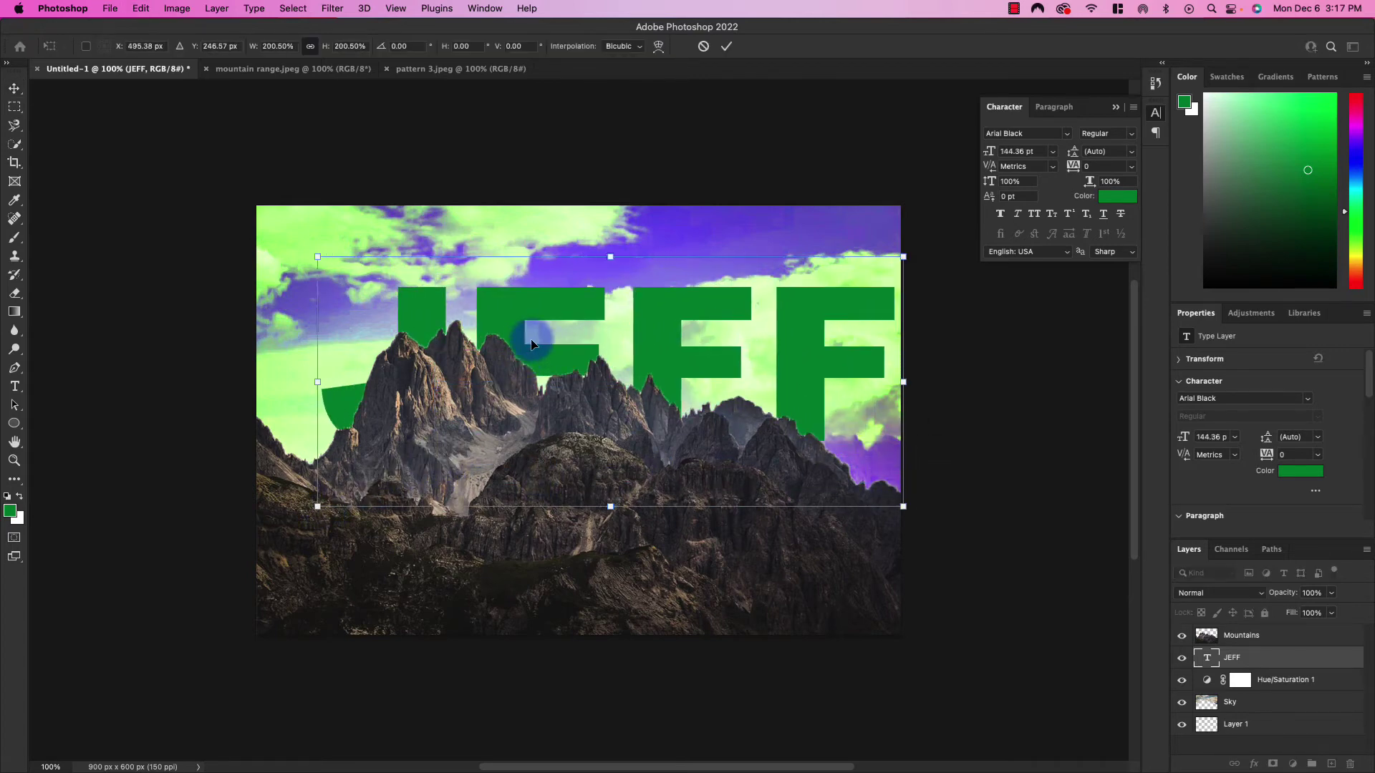
drag(521, 331, 479, 264)
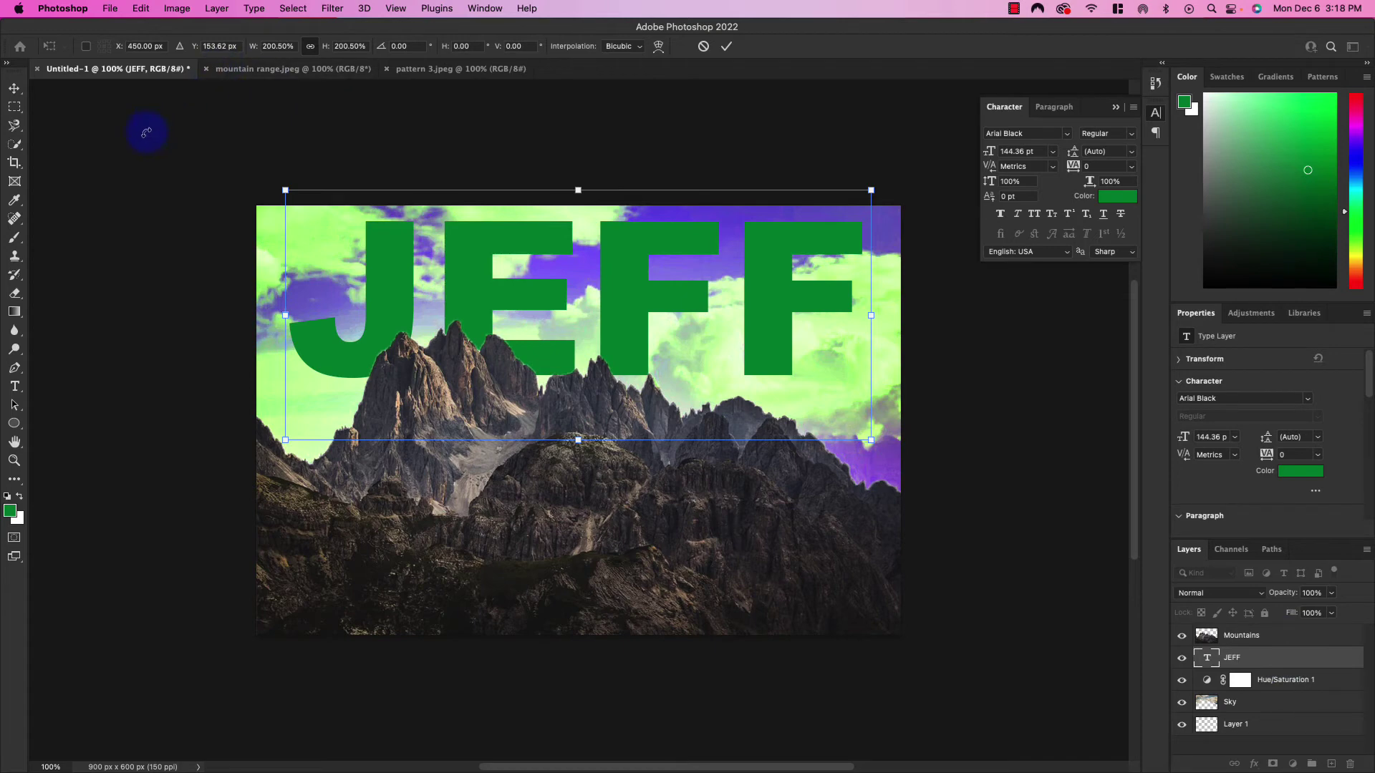
key(Return)
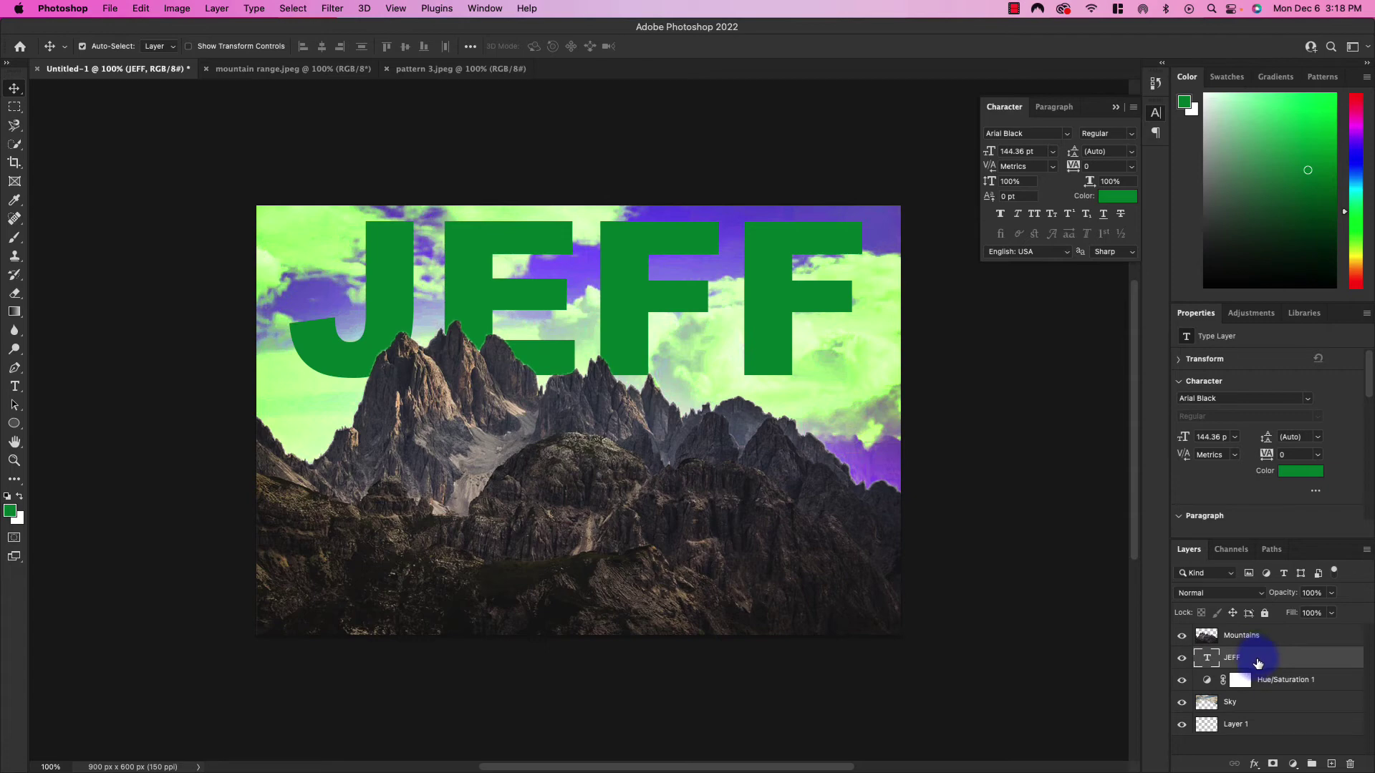
Convert the name text layer to a shape.
right_click(1258, 658)
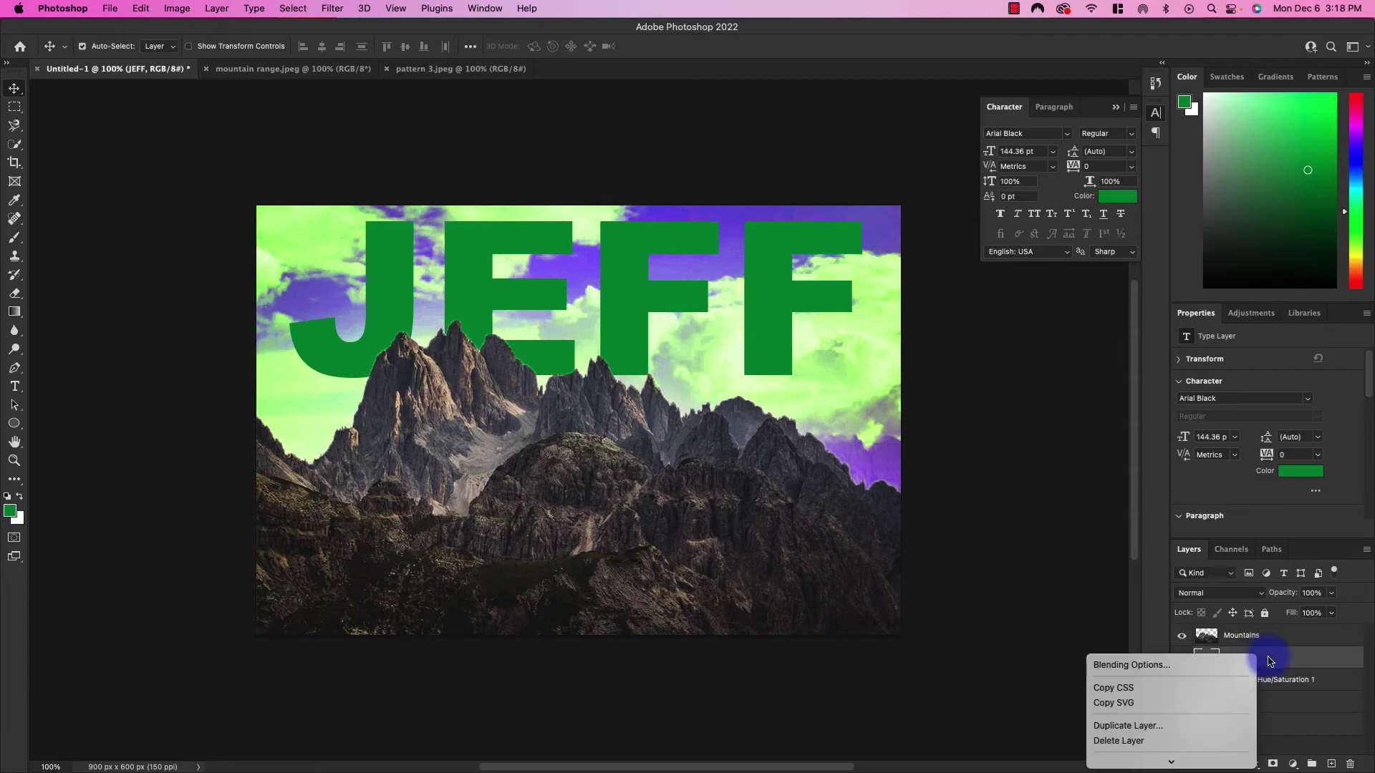
click(1269, 660)
right_click(1266, 656)
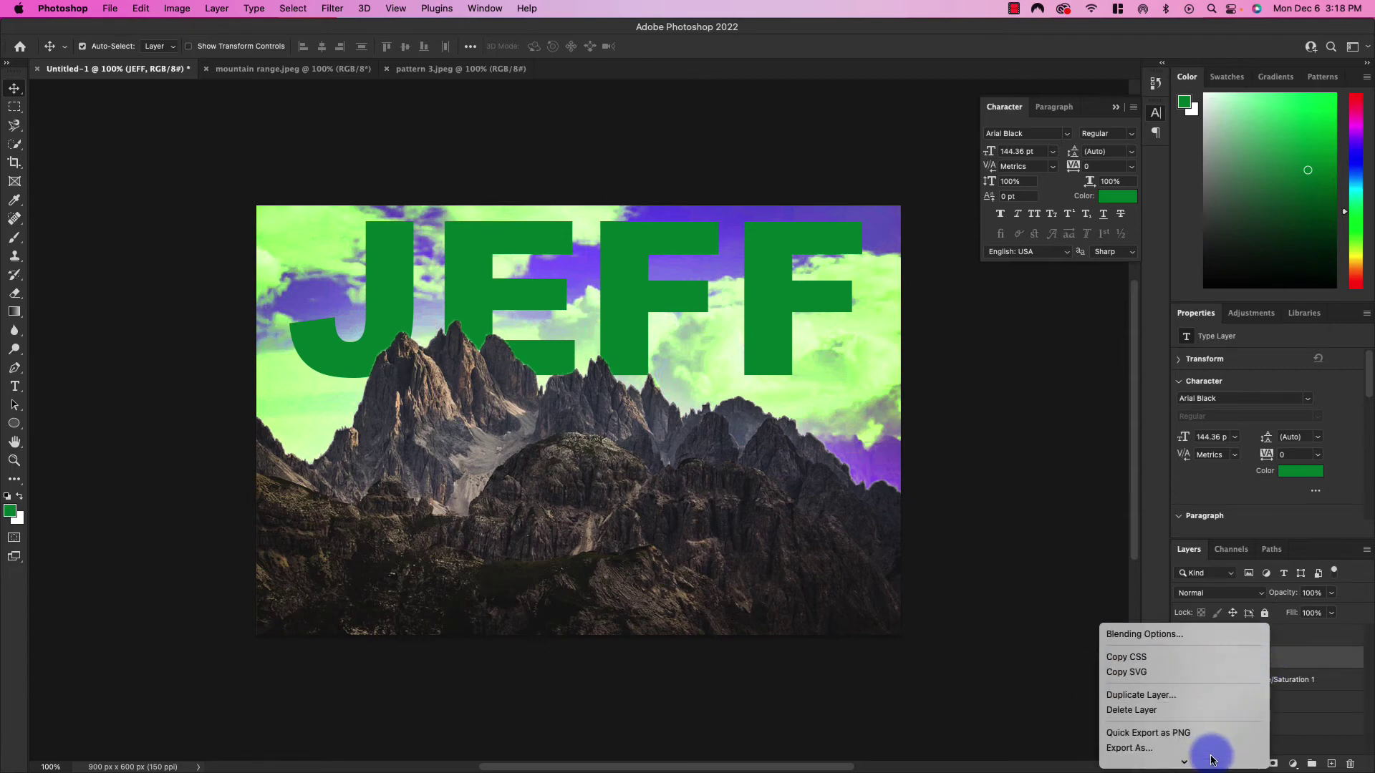
mouse_move(1212, 760)
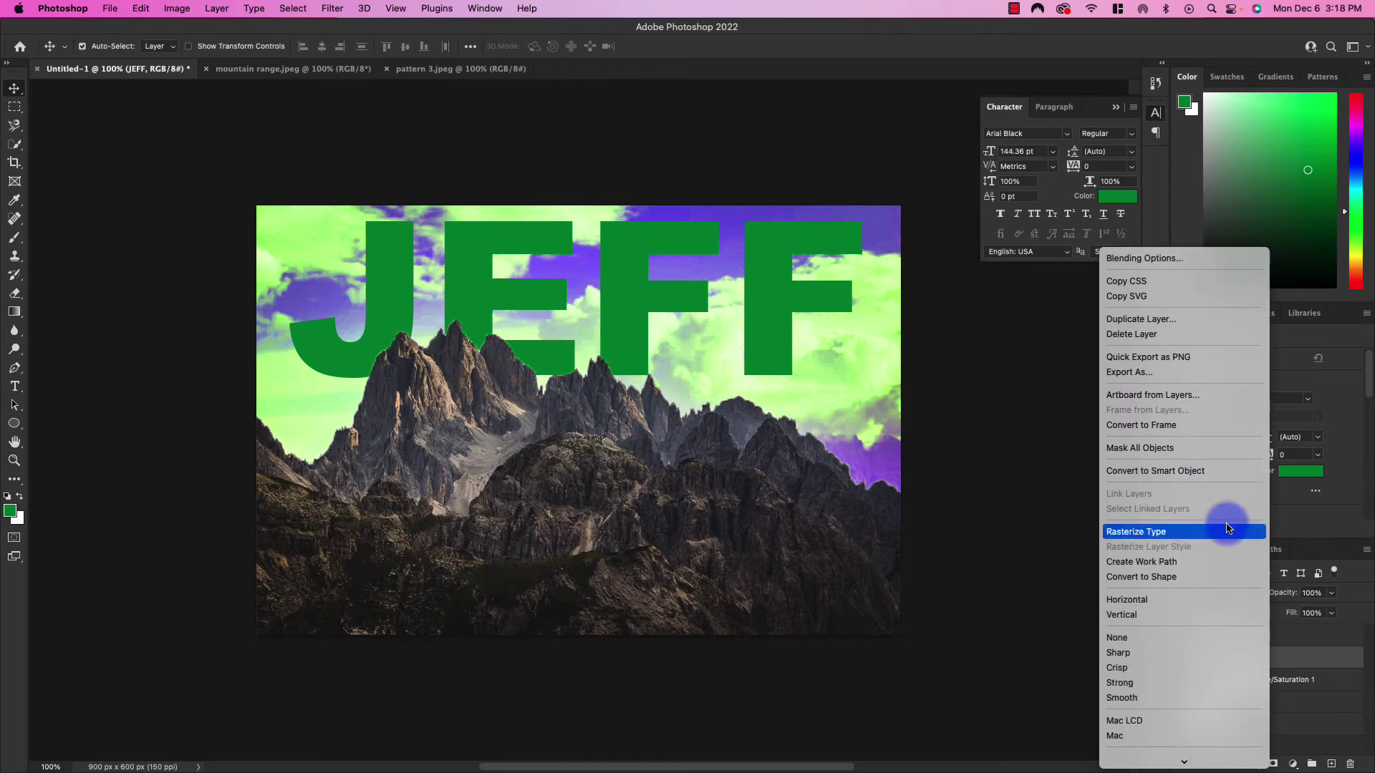
click(1188, 581)
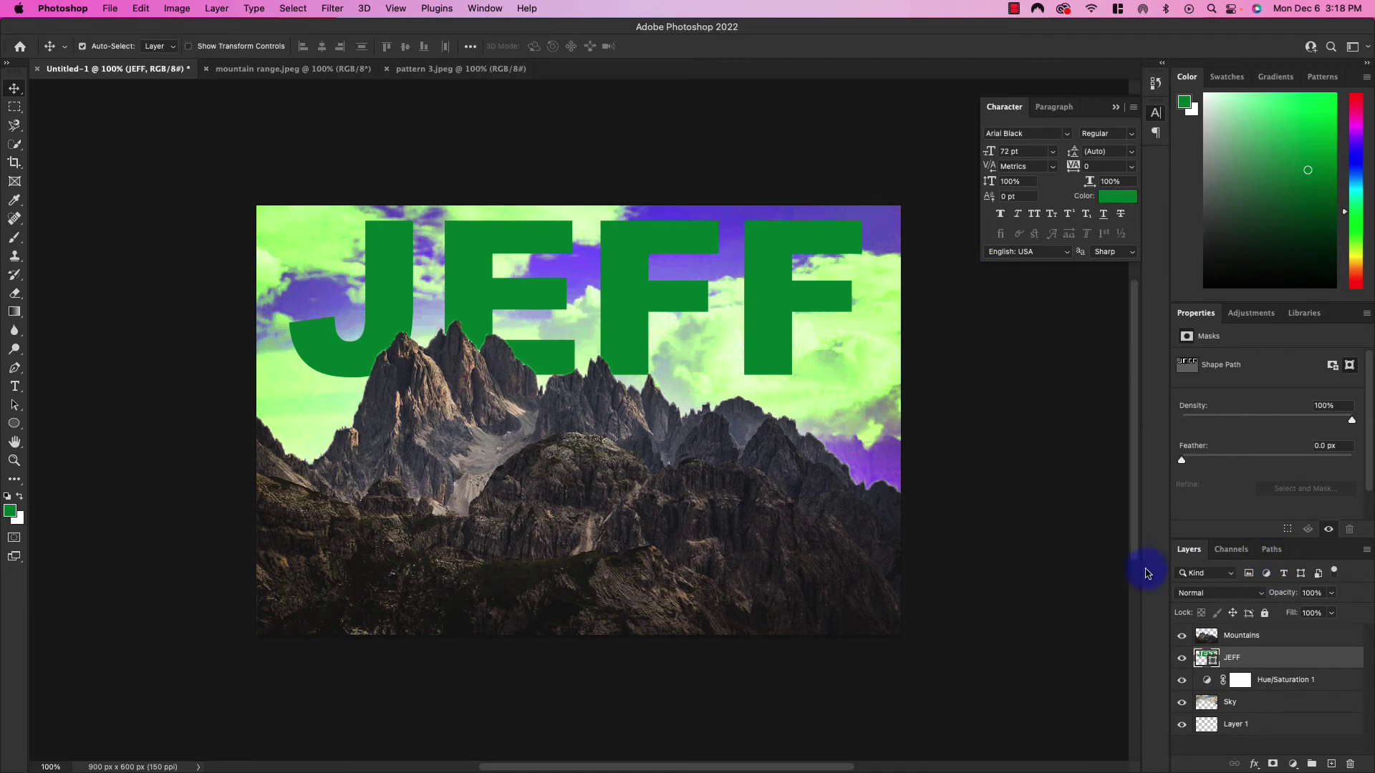
Copy the pattern 3.jpeg image into the composite directly above the name layer and scale it to about 818 × 409 px, covering the letters.
click(434, 70)
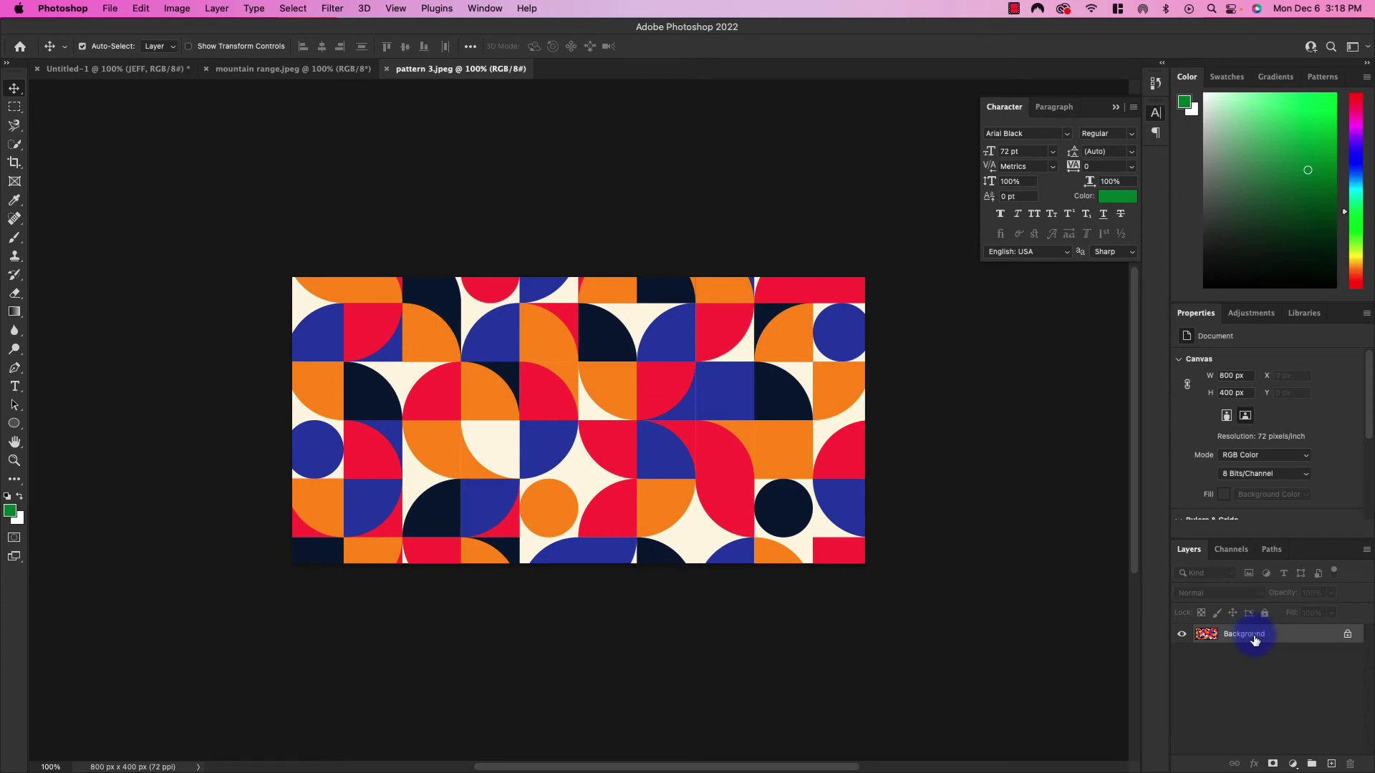
drag(1253, 640, 587, 308)
key(super+t)
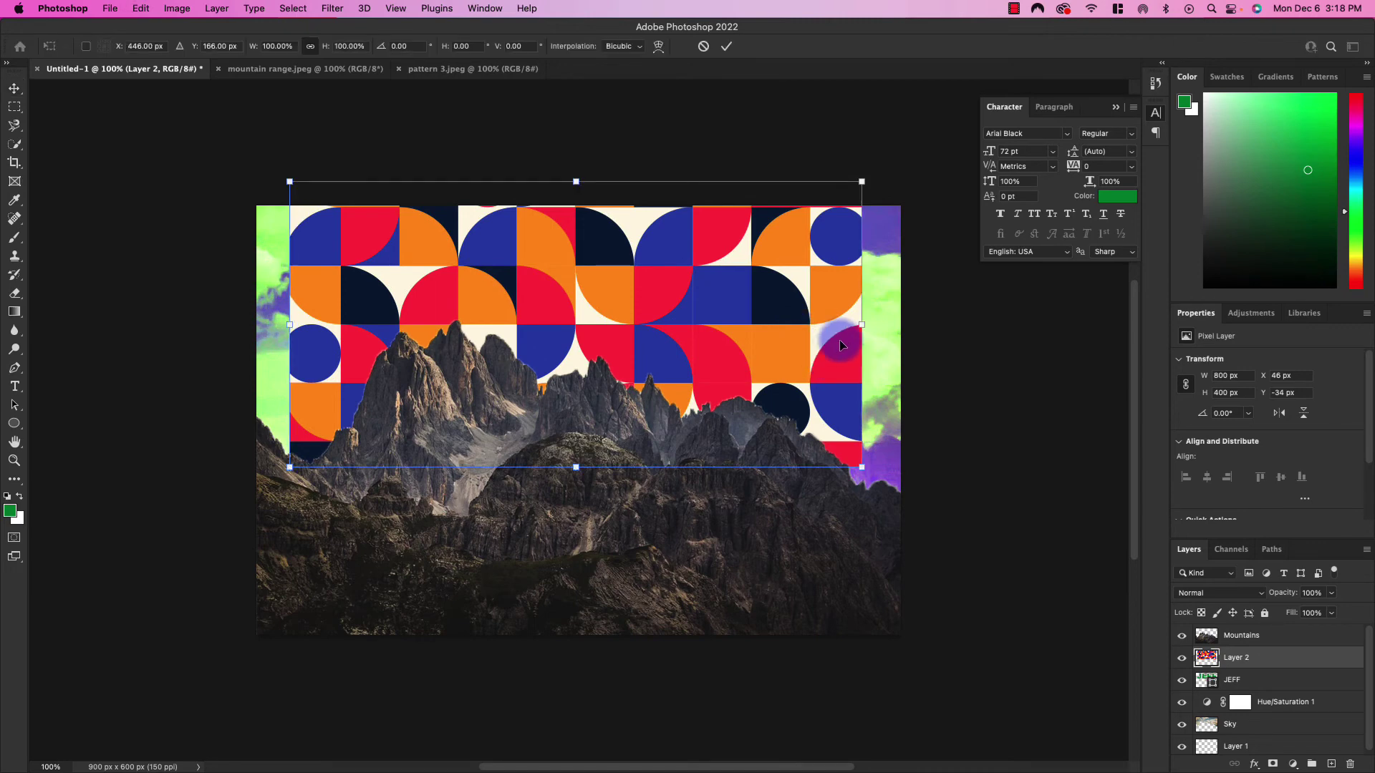
mouse_move(863, 329)
mouse_down()
mouse_move(801, 330)
mouse_move(875, 333)
mouse_move(814, 343)
mouse_move(858, 342)
mouse_move(844, 341)
mouse_up()
key(Return)
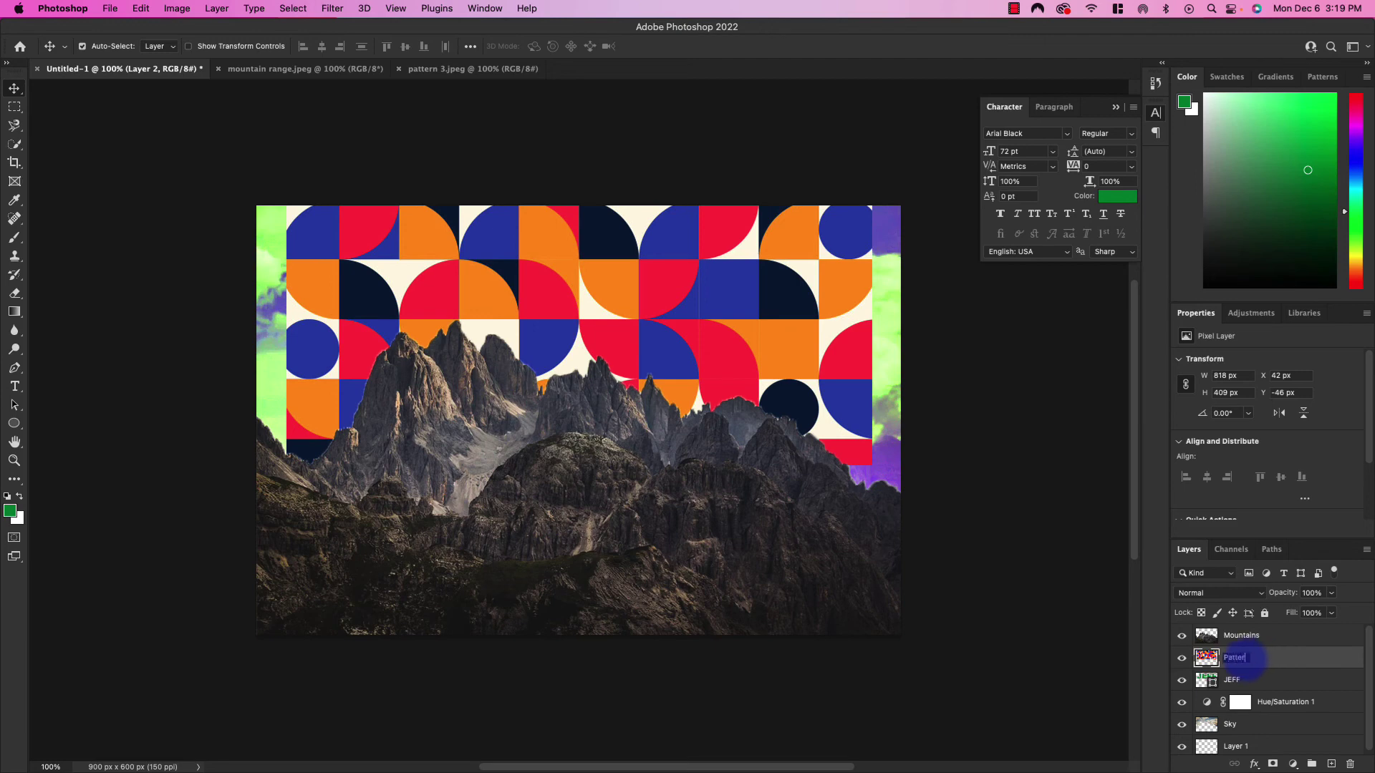
Rename the pattern image's layer Pattern and clip it to the name shape beneath it.
drag(1246, 657, 1244, 651)
right_click(1247, 658)
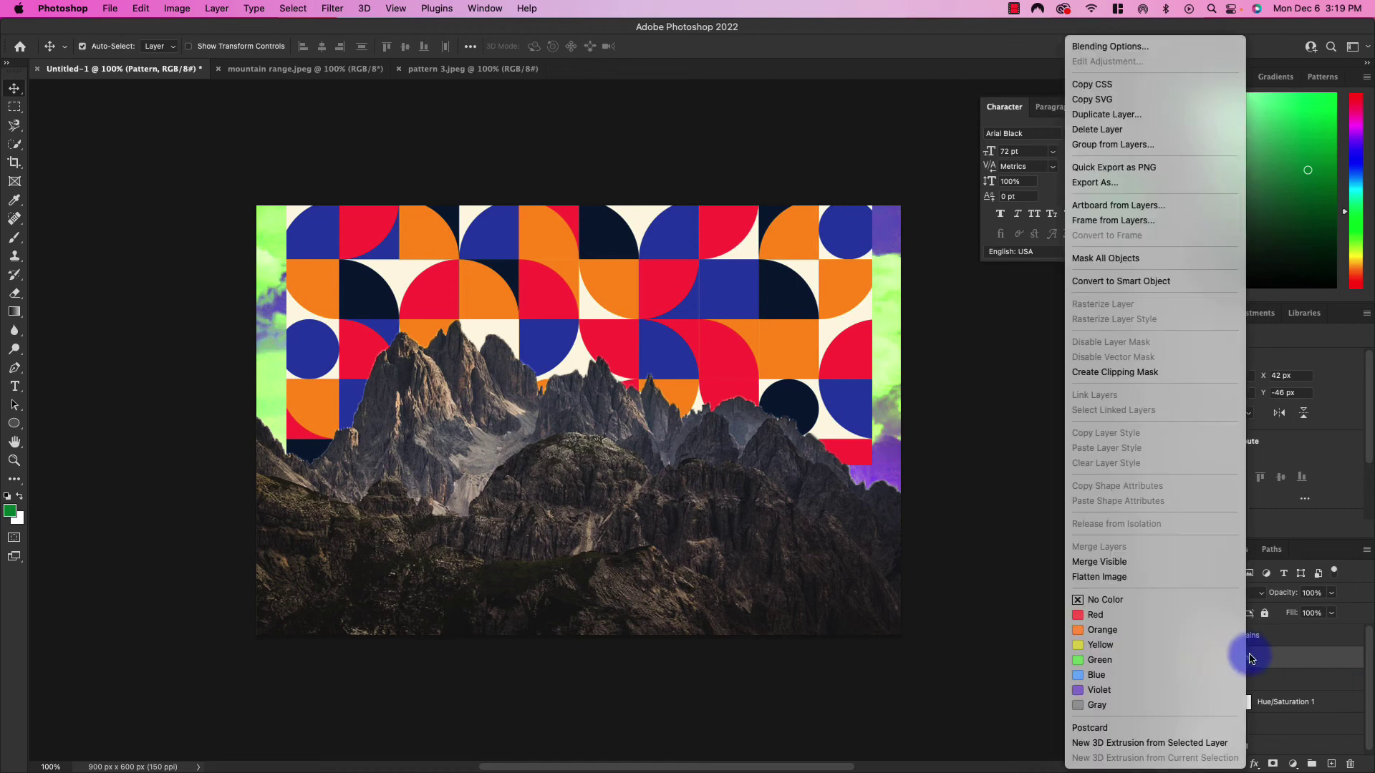
click(1101, 373)
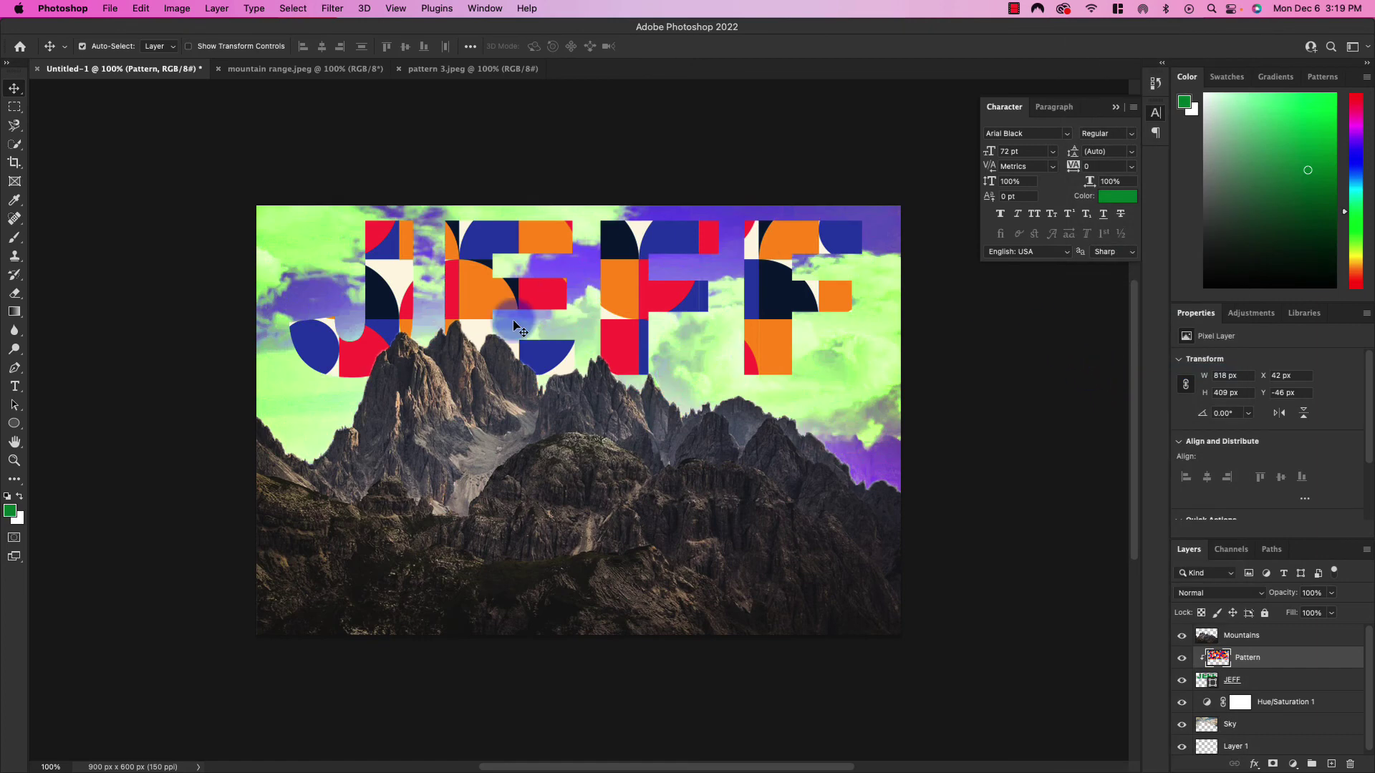
Shift the clipped pattern upward inside the letters to about X 28 px, Y -159 px, and deselect the layer.
drag(471, 290, 466, 208)
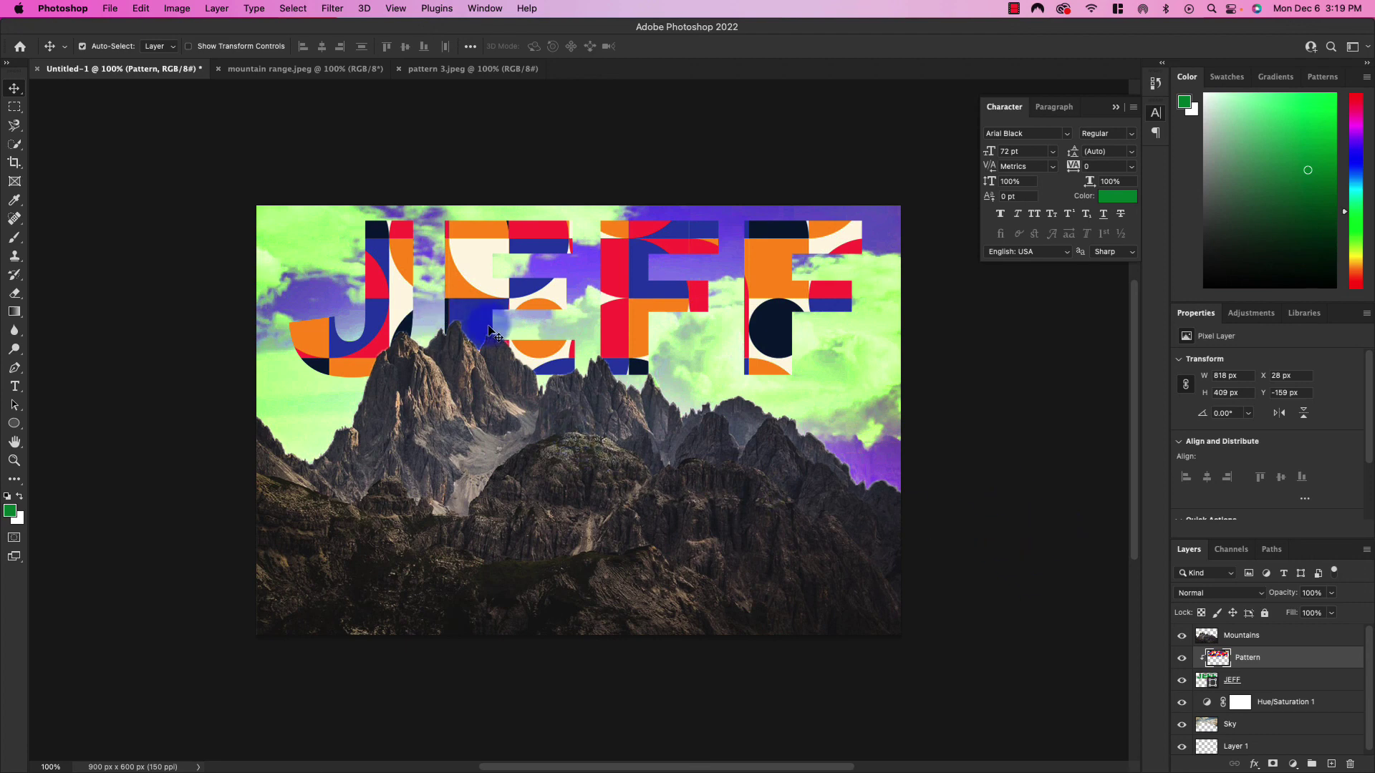
click(964, 399)
key(super+plus)
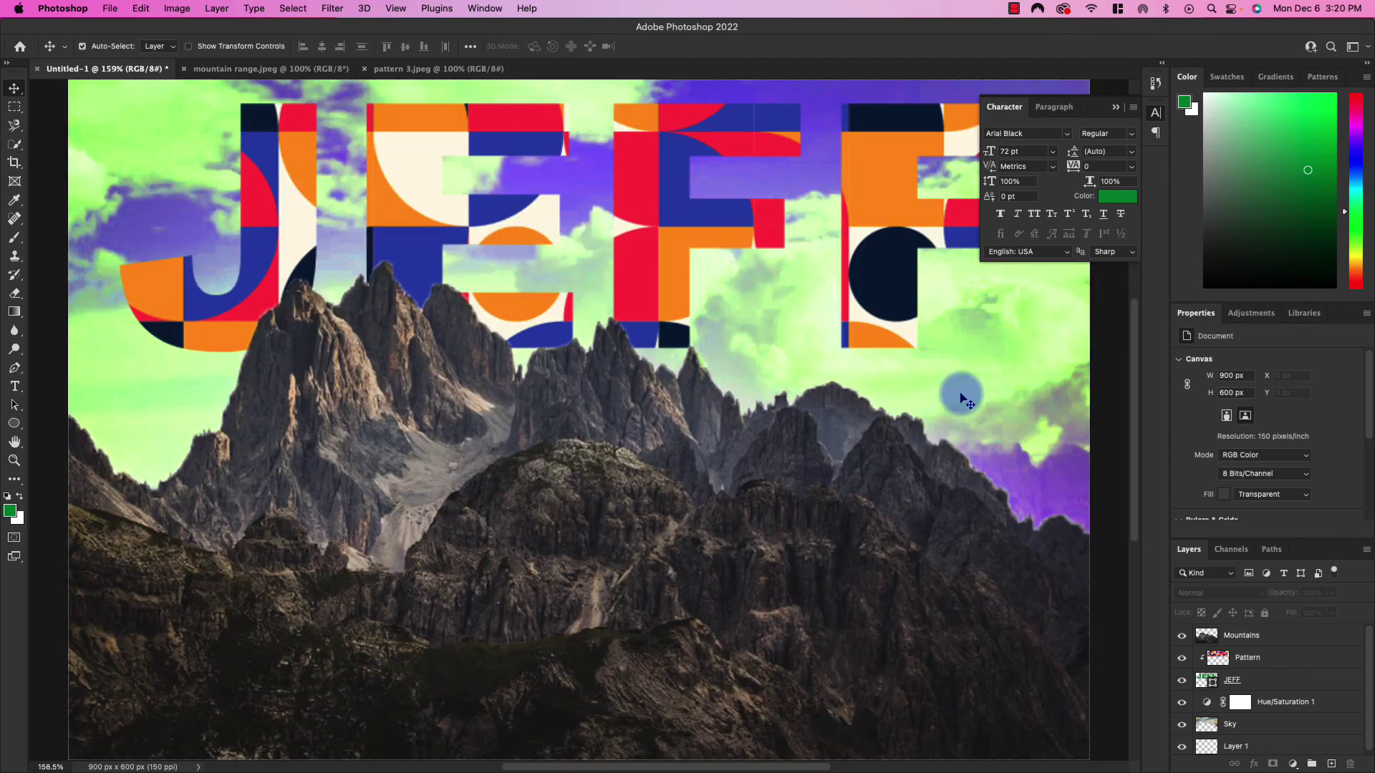